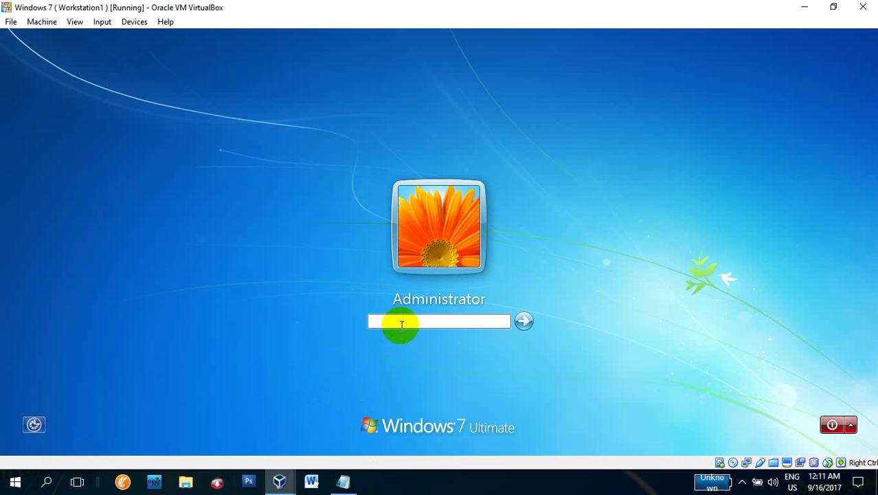
Sign in to the Administrator account on Workstation1 with the account password, entered with Caps Lock off.
type("••••••")
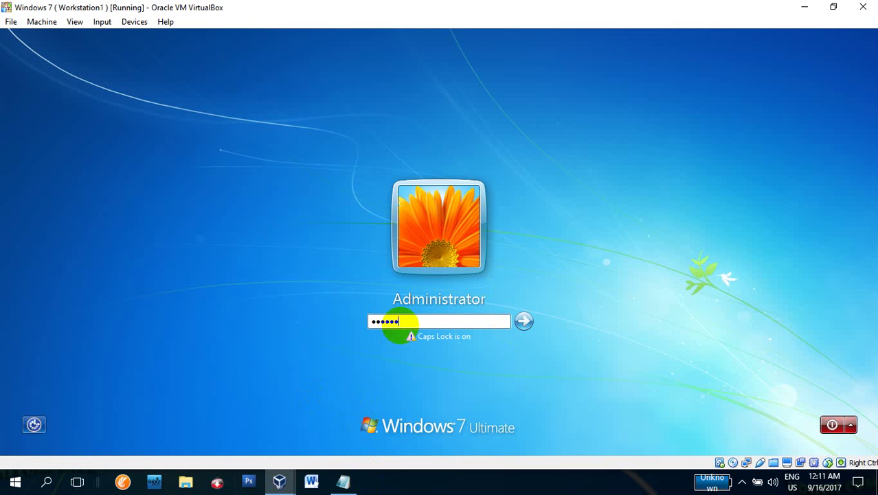
key("Return")
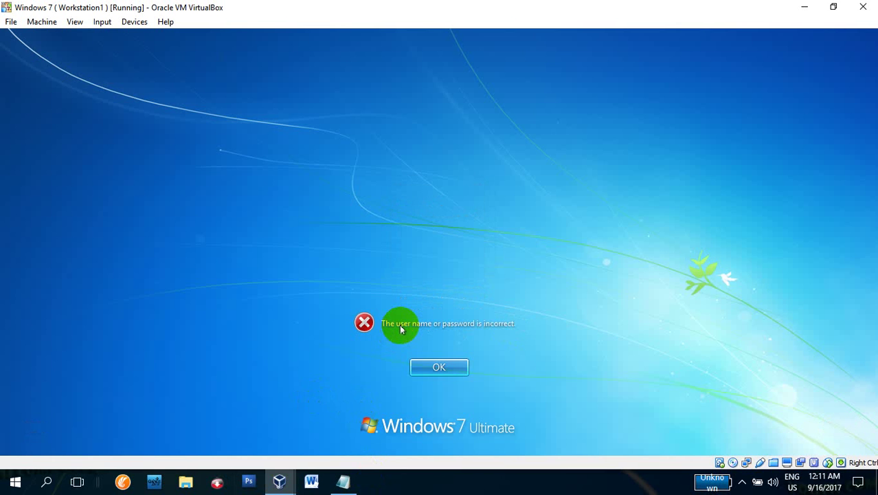
key("Return")
type("•")
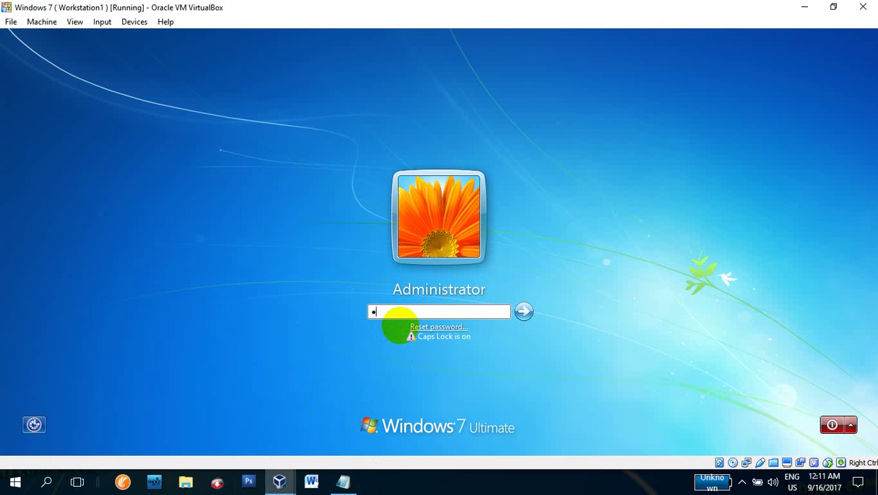
key("BackSpace")
key("Caps_Lock")
type("••••••")
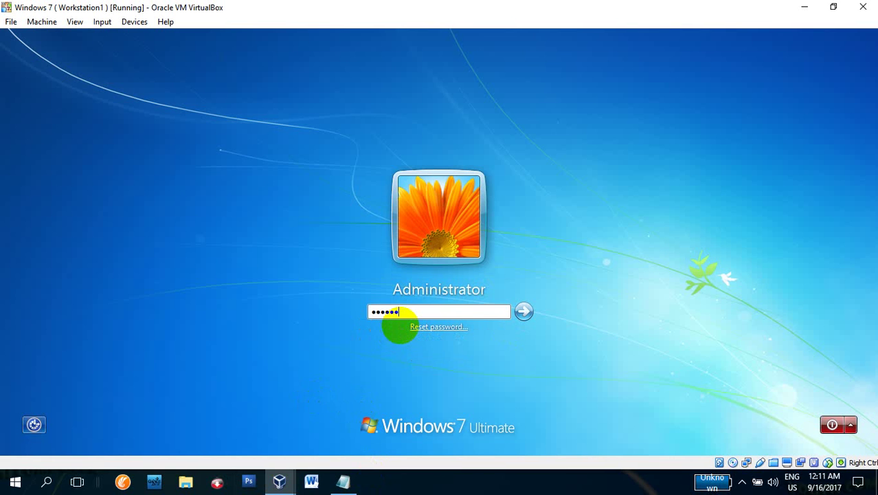
key("Return")
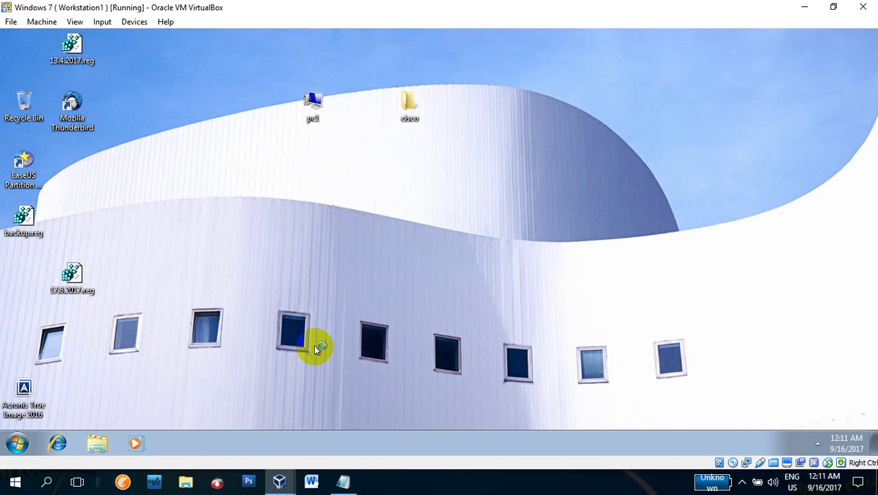
Launch a Command Prompt with cmd and clear its screen.
key("super+r")
type("cmd")
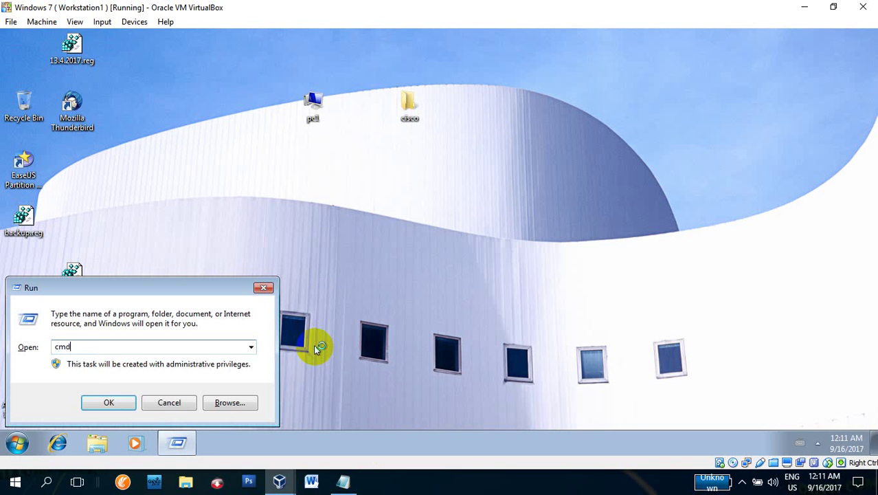
key("Return")
type("cls")
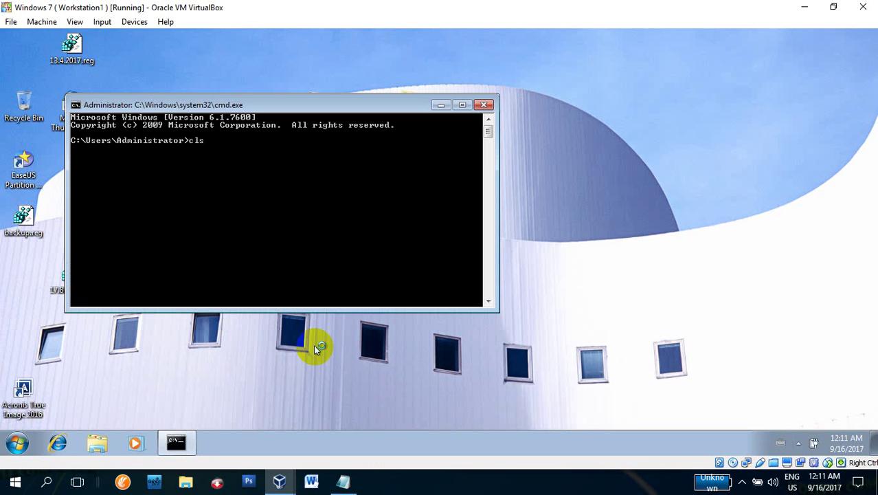
key("Return")
Ping 192.168.1.2 to test the connection, dismiss the network drives notification and close the Command Prompt.
type("ping 192.")
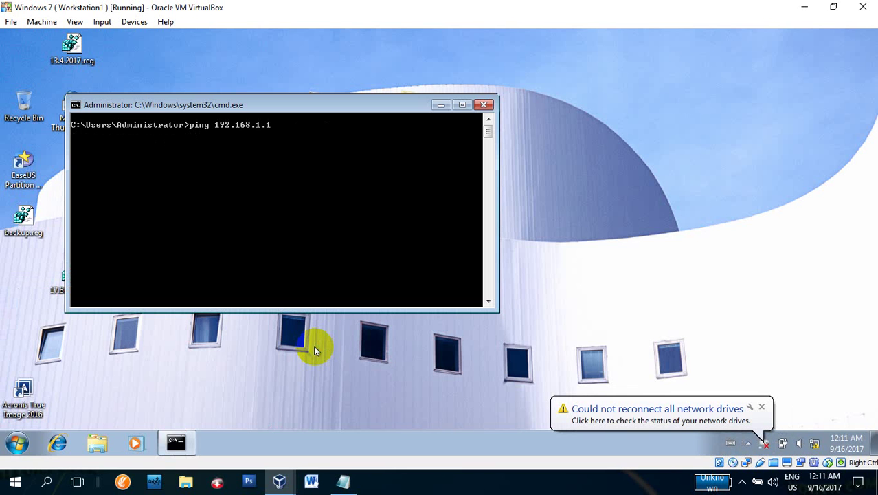
type("168.1.2")
key("Return")
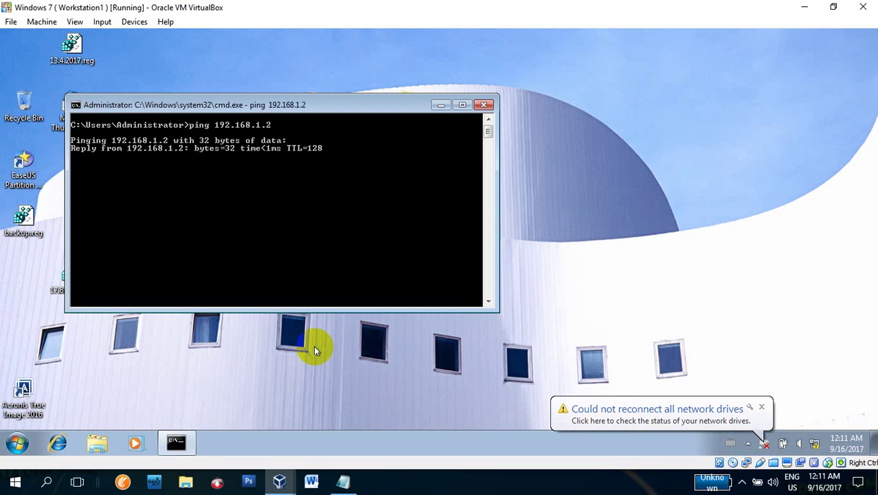
left_click(281, 160)
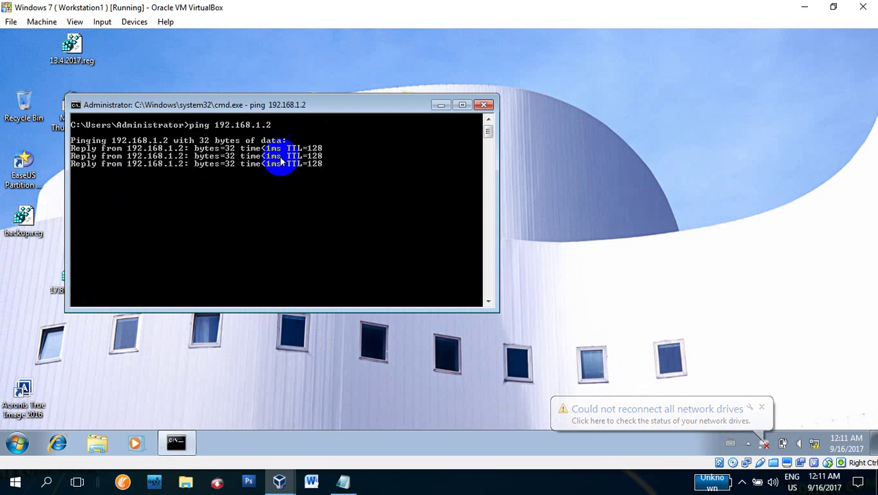
left_click(762, 408)
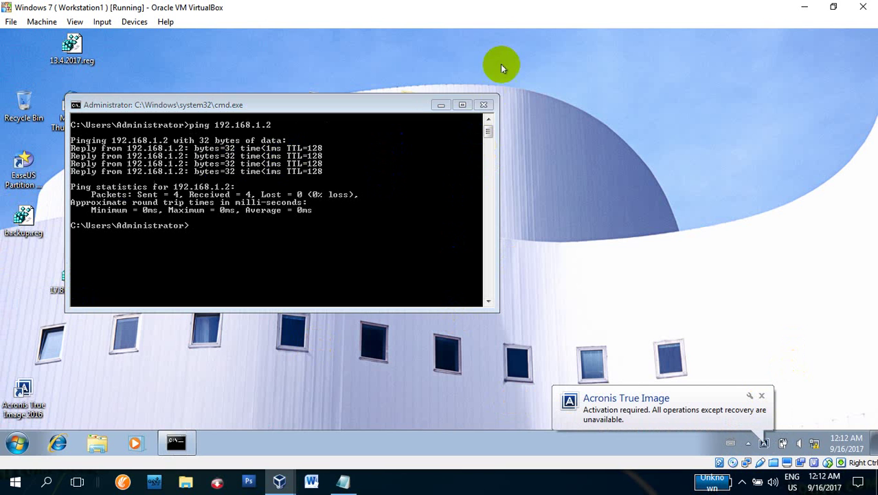
left_click(483, 106)
Open the network location \\192.168.1.2 to examine its shared folders, and close the window.
key("super+r")
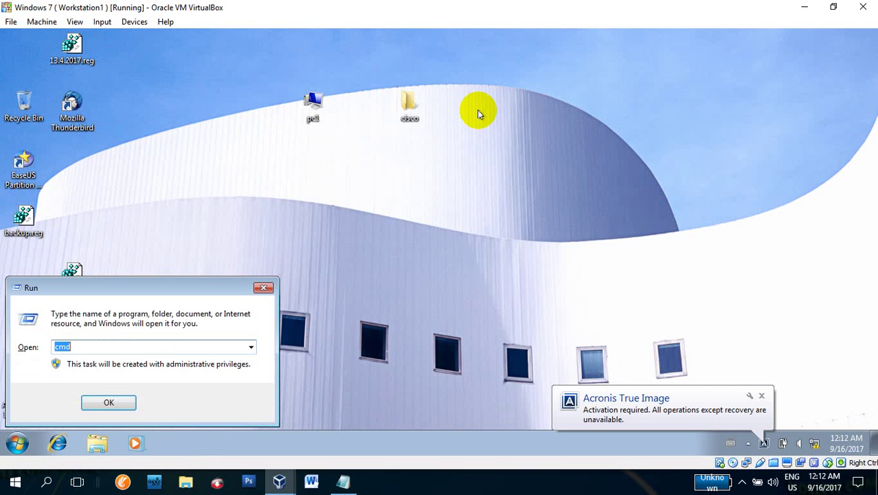
type("\\\\")
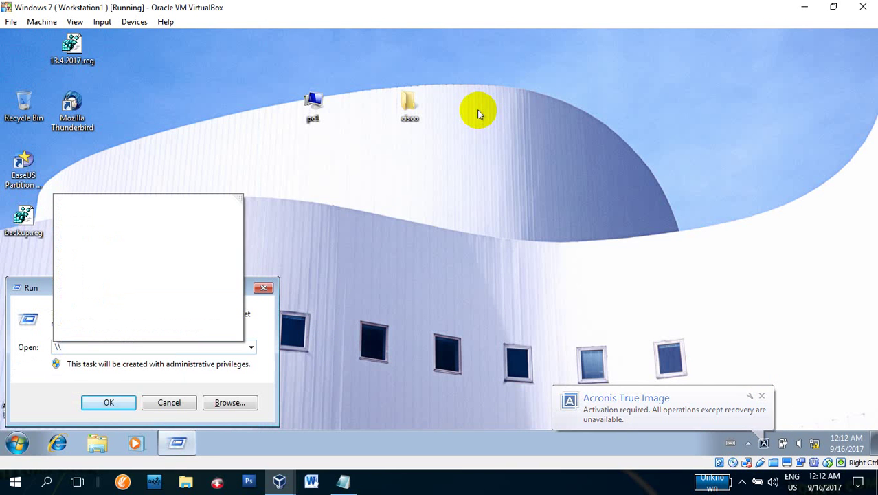
type("192")
key("Down")
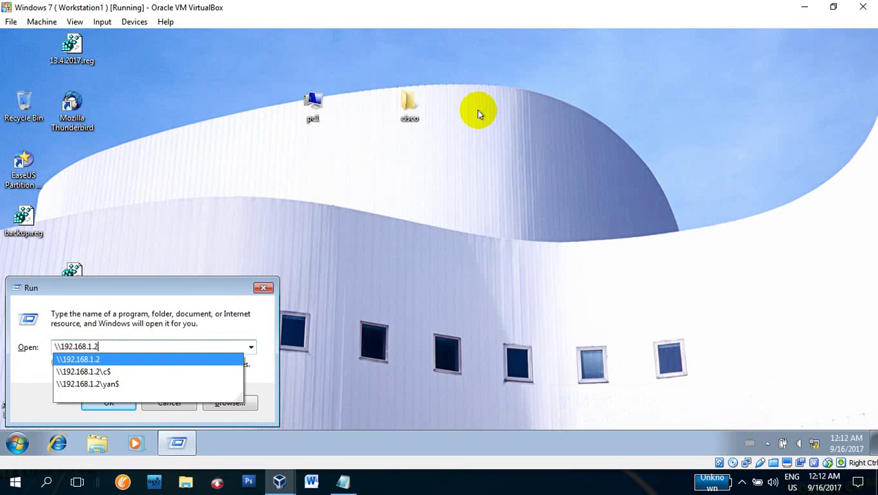
key("Return")
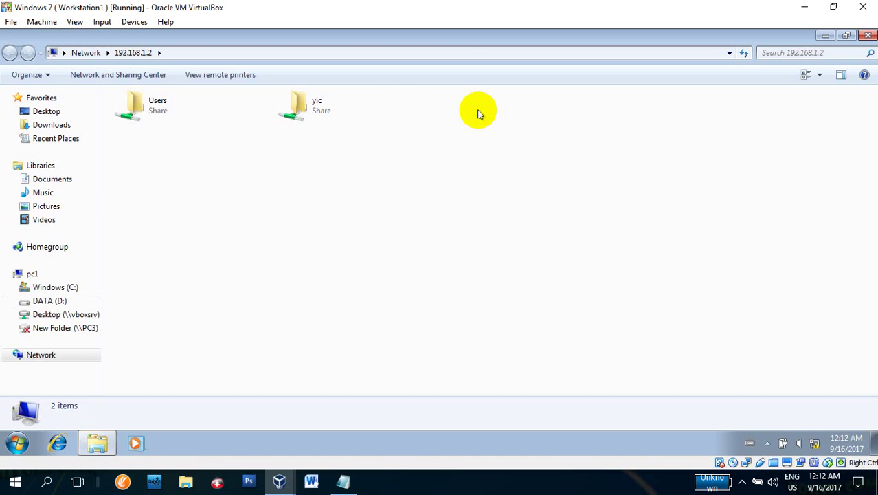
left_click_drag(459, 38, 479, 88)
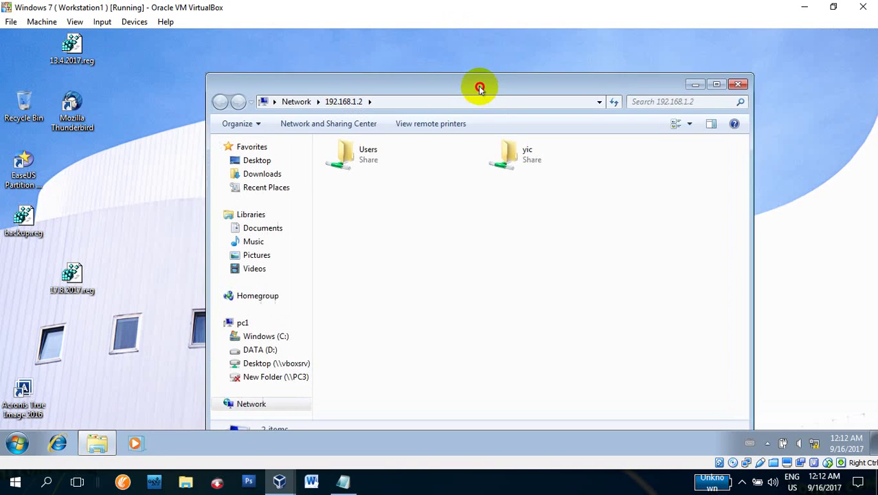
left_click(740, 83)
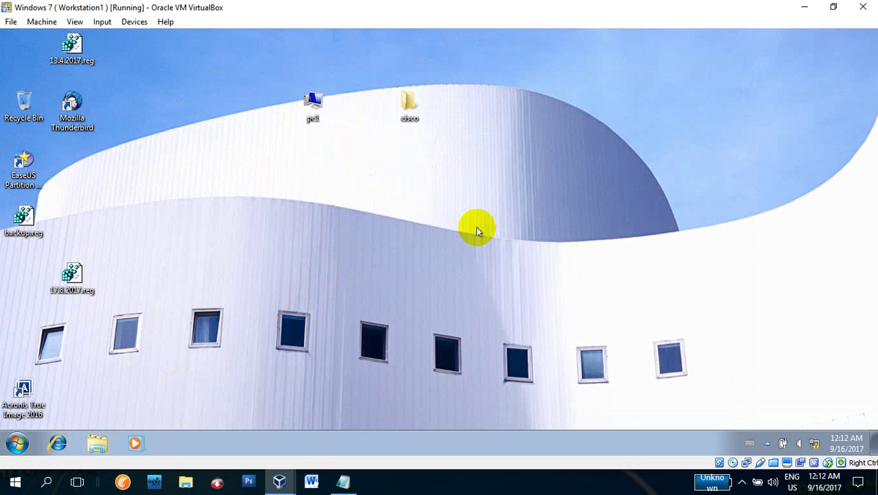
Switch to the Windows 7 (Workstation2) virtual machine and close its open Explorer window.
left_click(280, 481)
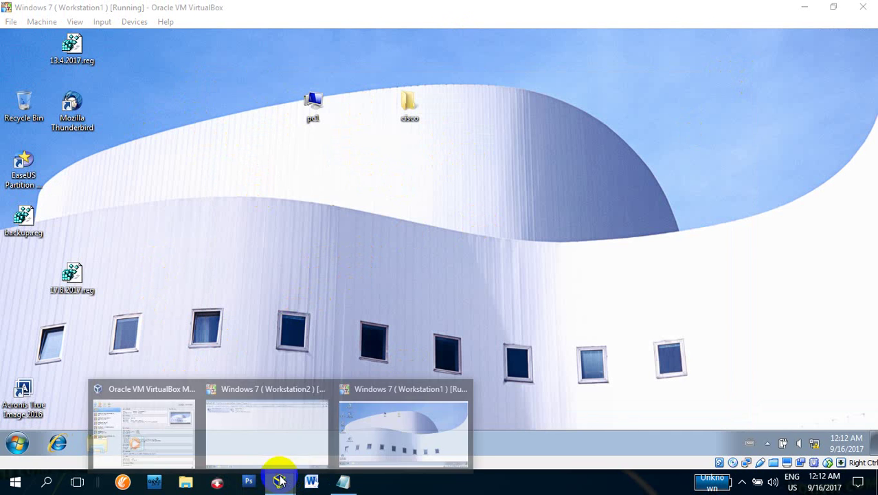
left_click(290, 427)
left_click(870, 8)
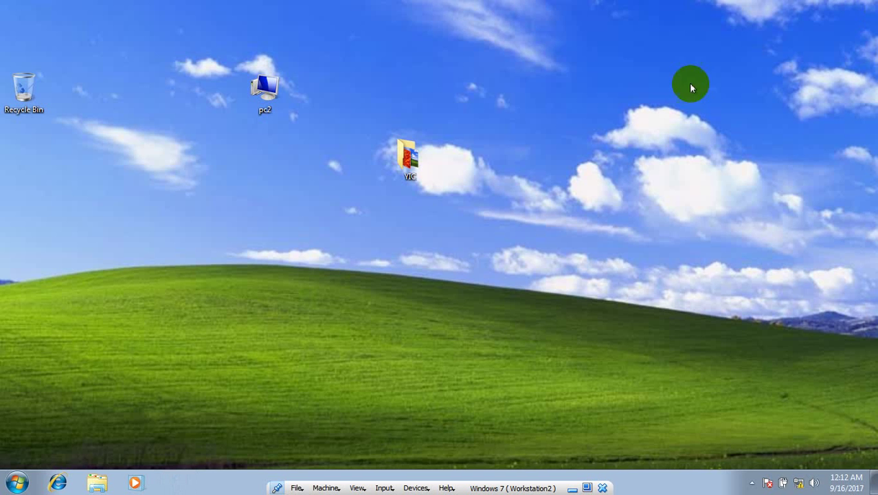
Move the YIC folder to a free spot on the desktop and rename it cisco, accepting the loss of its share.
left_click_drag(408, 160, 501, 102)
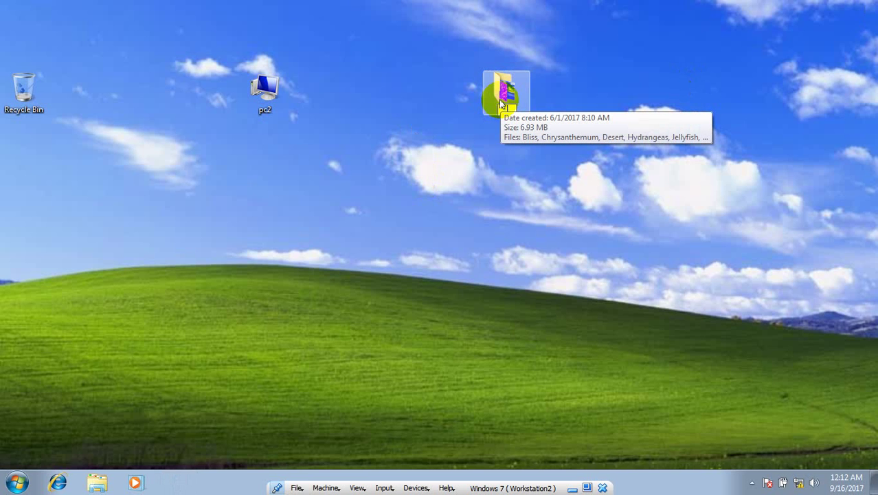
type("co")
key("Return")
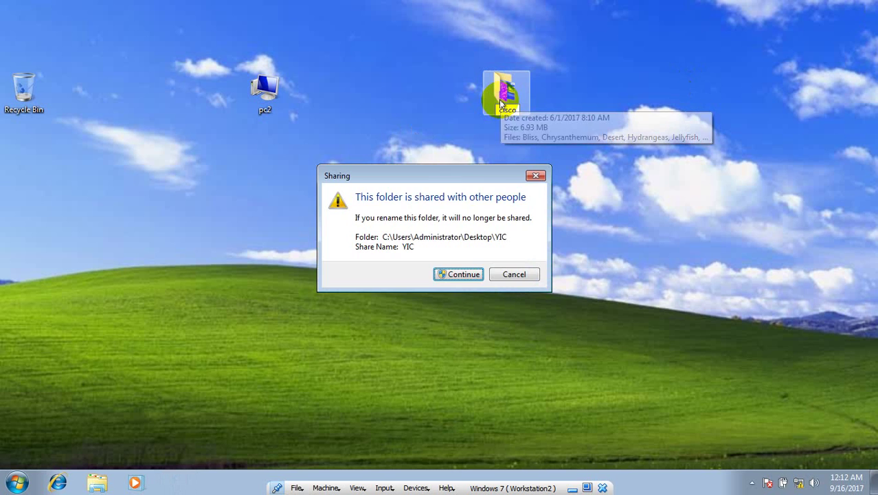
left_click(462, 275)
left_click(652, 135)
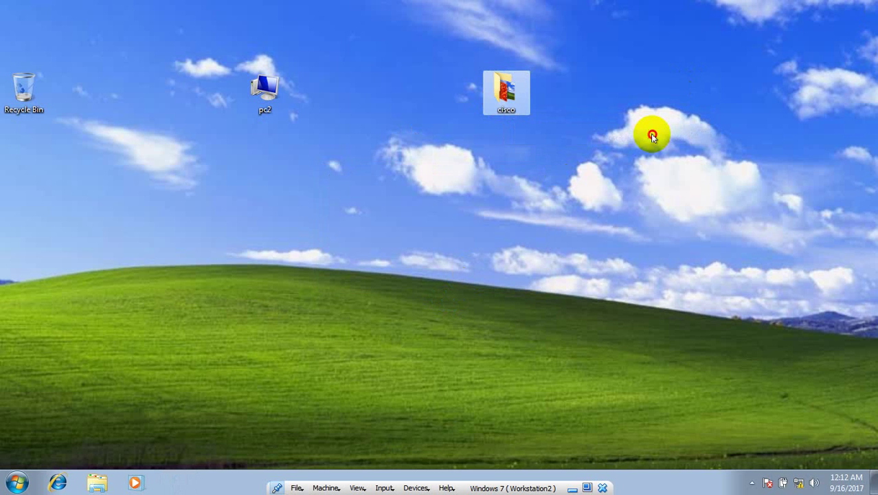
Share the cisco folder through Advanced Sharing under the share name cisco.
right_click(488, 98)
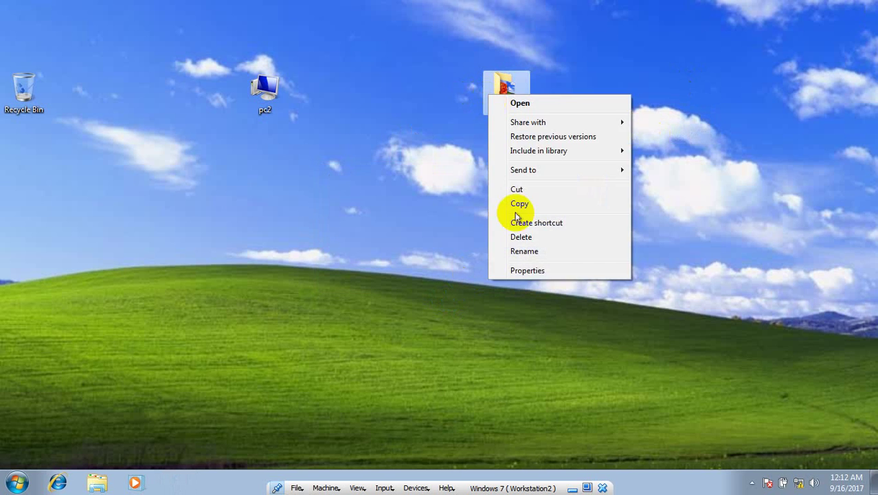
left_click(539, 270)
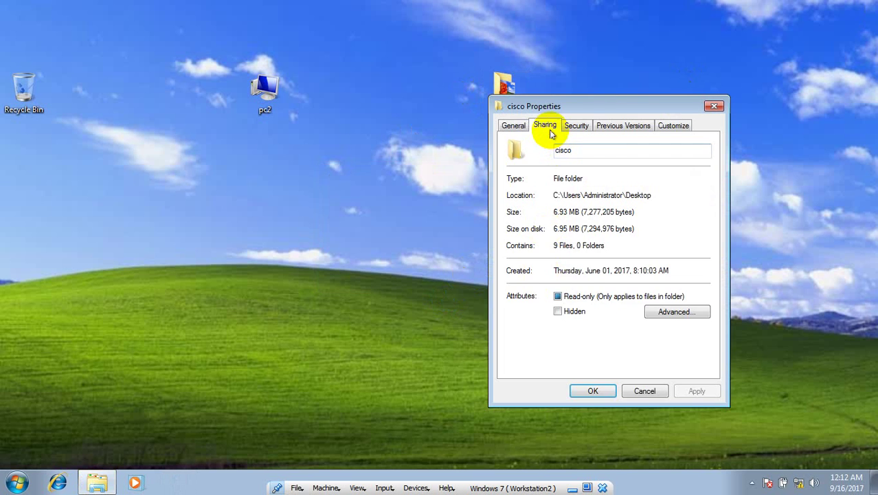
left_click(545, 126)
left_click_drag(608, 108, 600, 71)
left_click(570, 241)
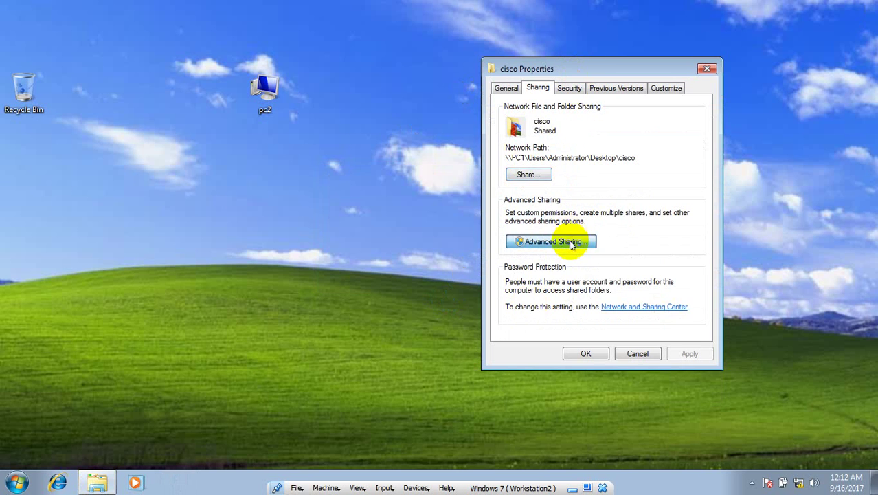
left_click(529, 110)
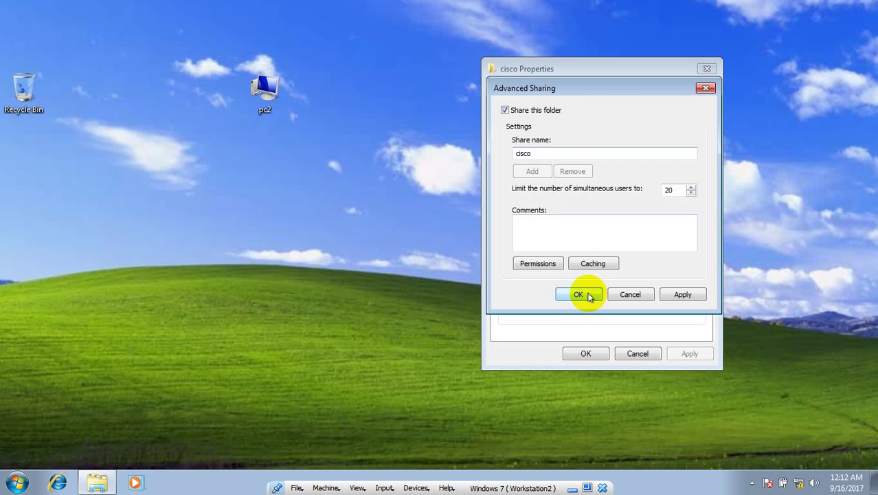
left_click(588, 294)
left_click(581, 354)
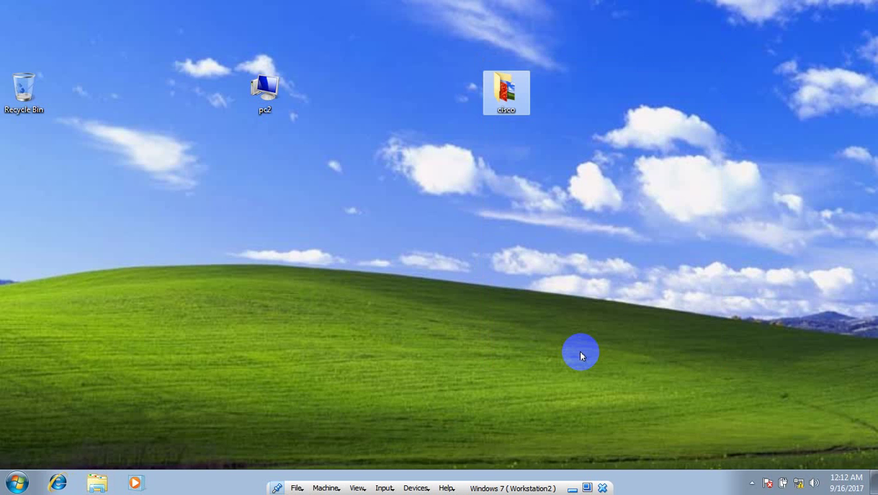
Choose Everyone in the cisco folder's File Sharing settings, share the folder and close its properties.
right_click(513, 98)
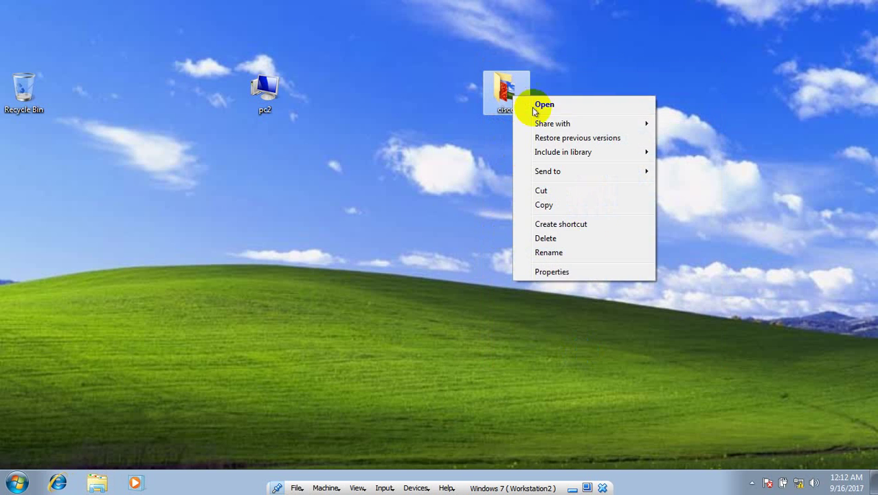
left_click(570, 273)
left_click_drag(592, 104, 410, 76)
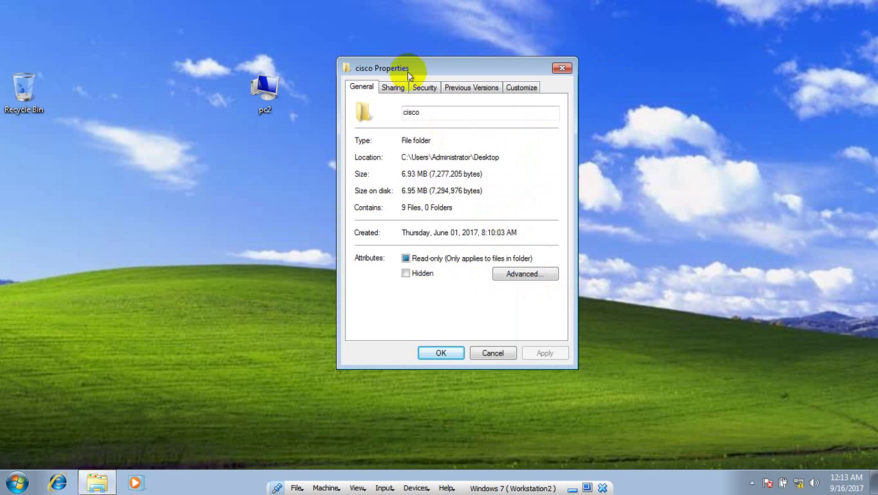
left_click(396, 88)
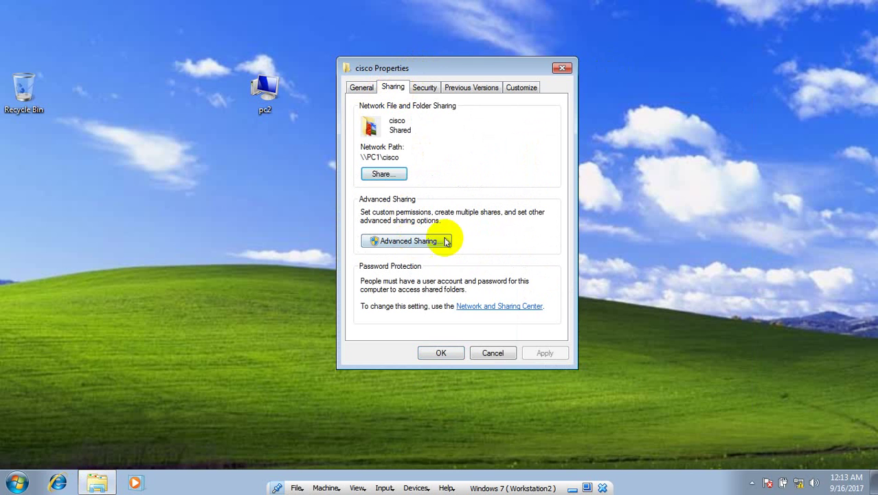
left_click(383, 174)
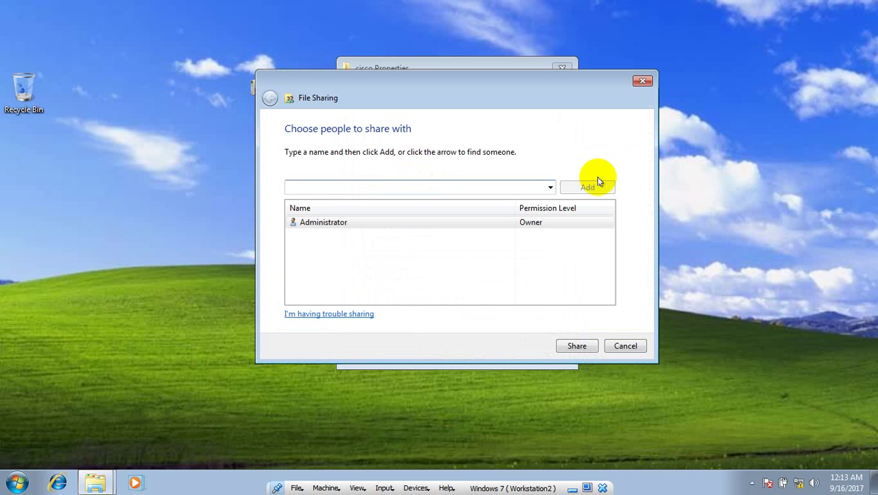
left_click(550, 187)
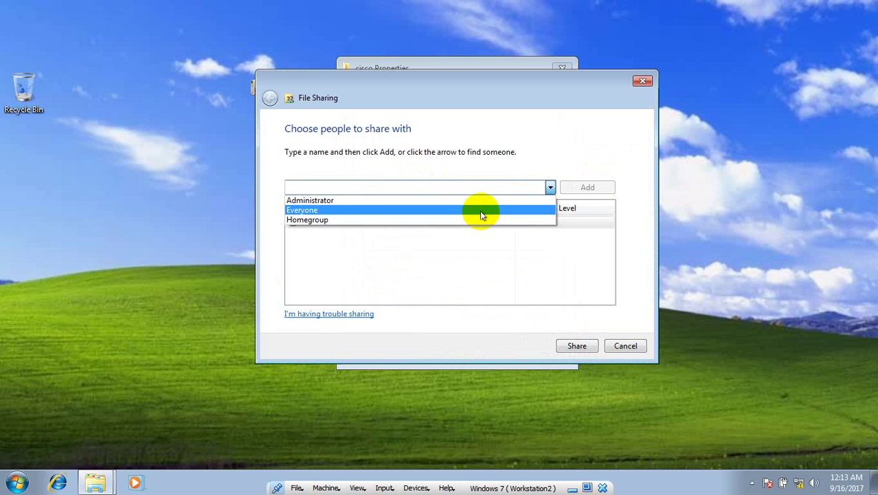
left_click(481, 210)
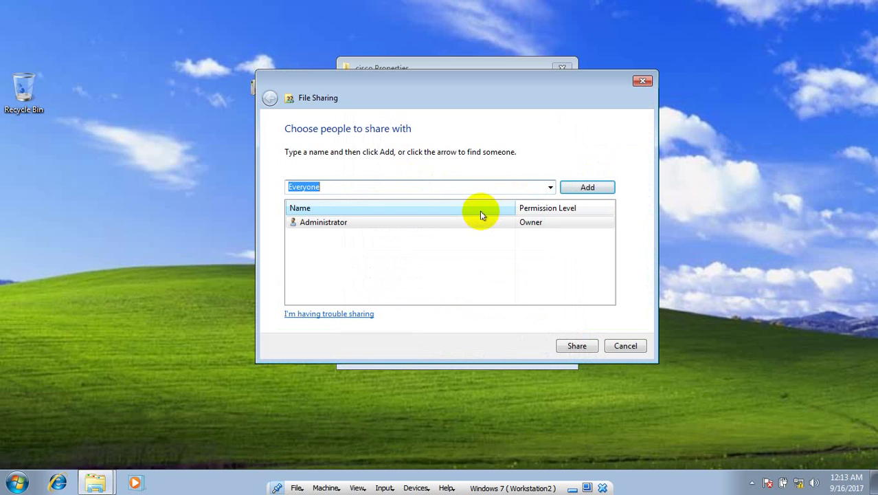
left_click(579, 346)
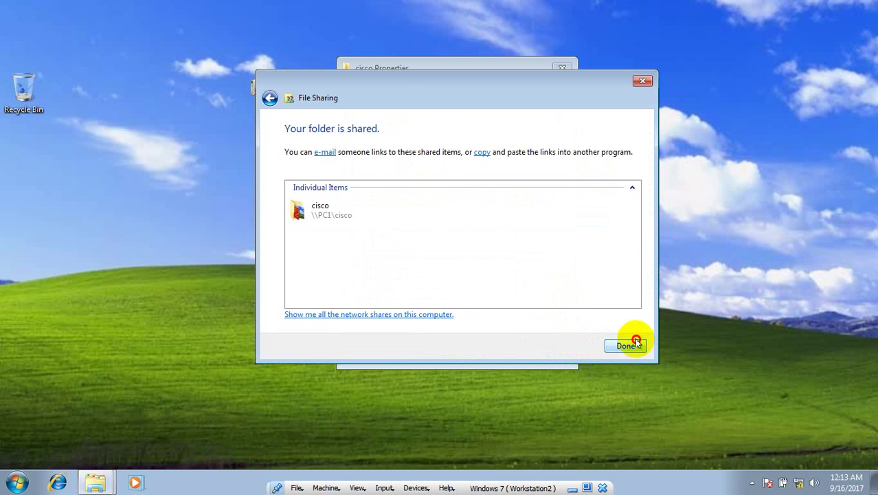
left_click(634, 340)
left_click(442, 352)
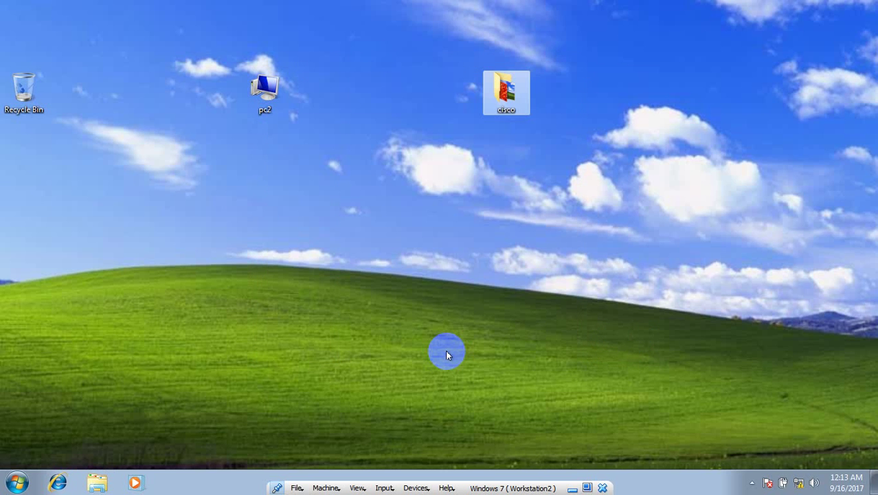
Add Everyone with Read permission in the cisco folder's File Sharing settings, share the folder and close its properties.
right_click(498, 94)
left_click(538, 267)
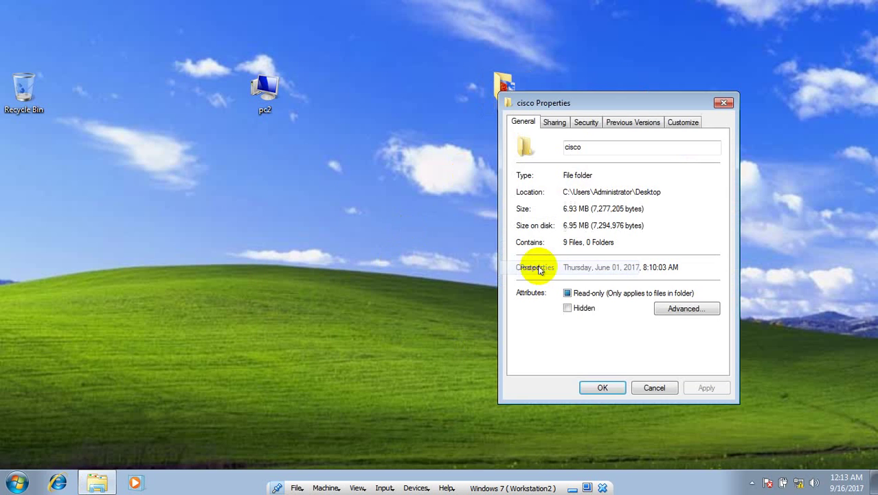
left_click(555, 123)
left_click(549, 211)
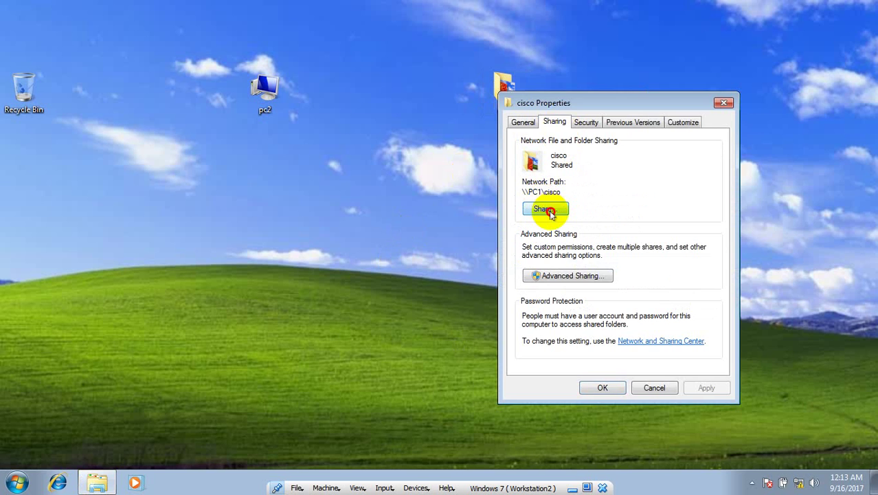
left_click(712, 222)
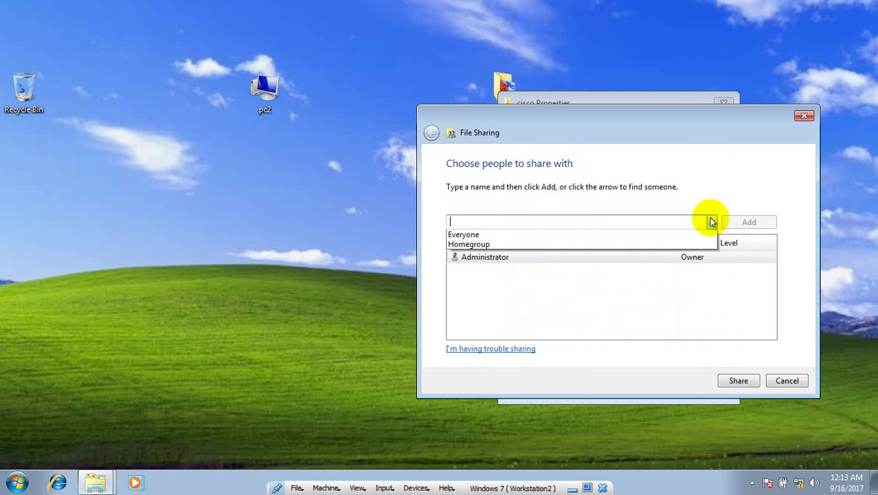
left_click(666, 245)
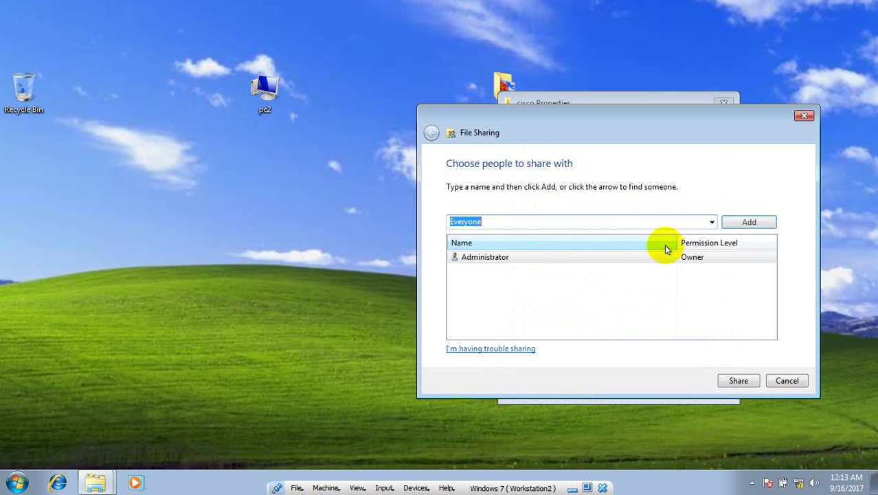
left_click(747, 221)
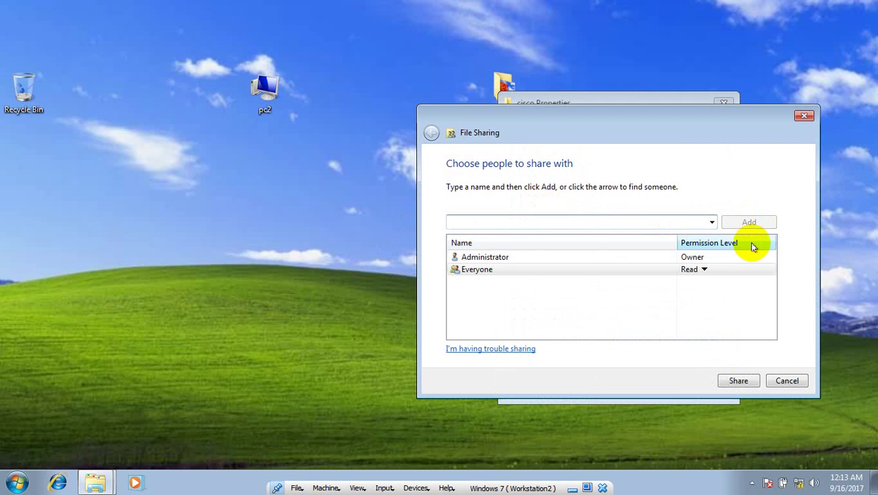
left_click(741, 380)
left_click(784, 381)
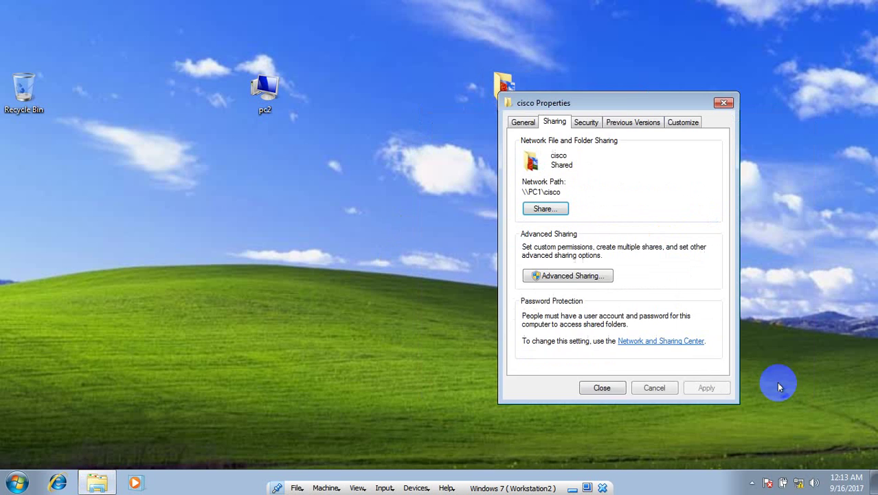
left_click(605, 388)
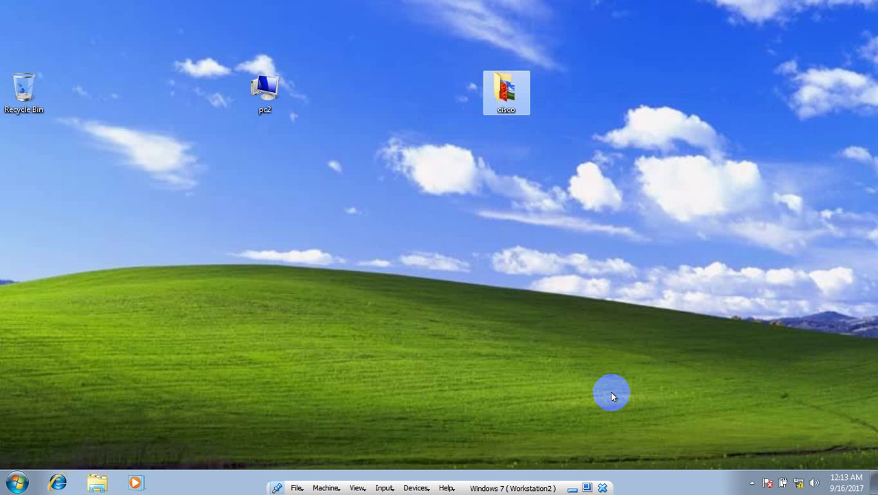
Reopen the cisco folder's File Sharing settings and remove Everyone from the people it is shared with.
right_click(514, 95)
left_click(580, 275)
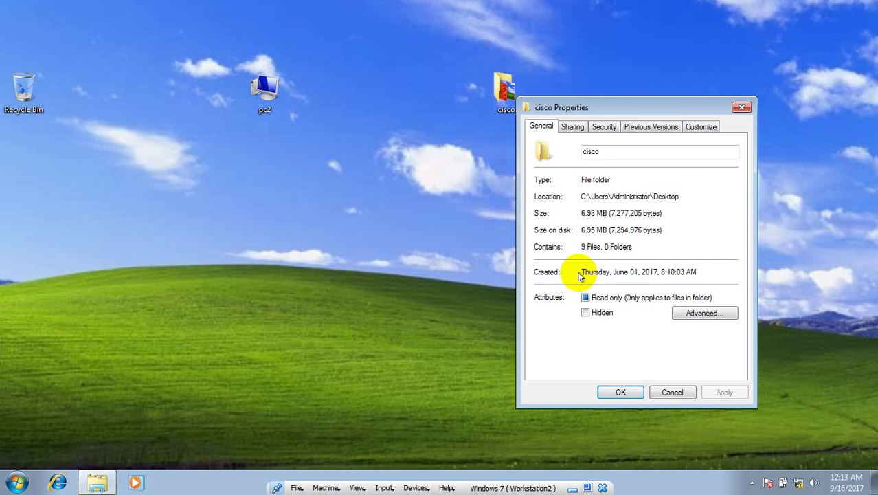
left_click(572, 126)
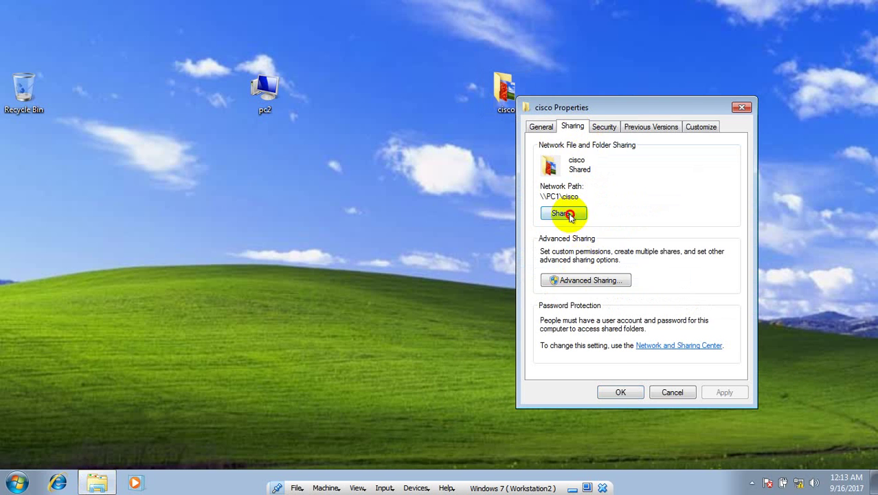
left_click(565, 214)
right_click(538, 285)
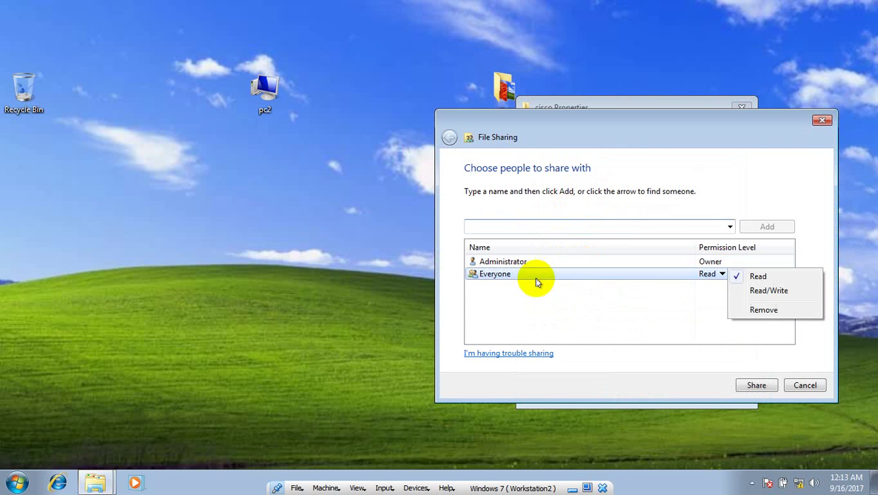
left_click(780, 307)
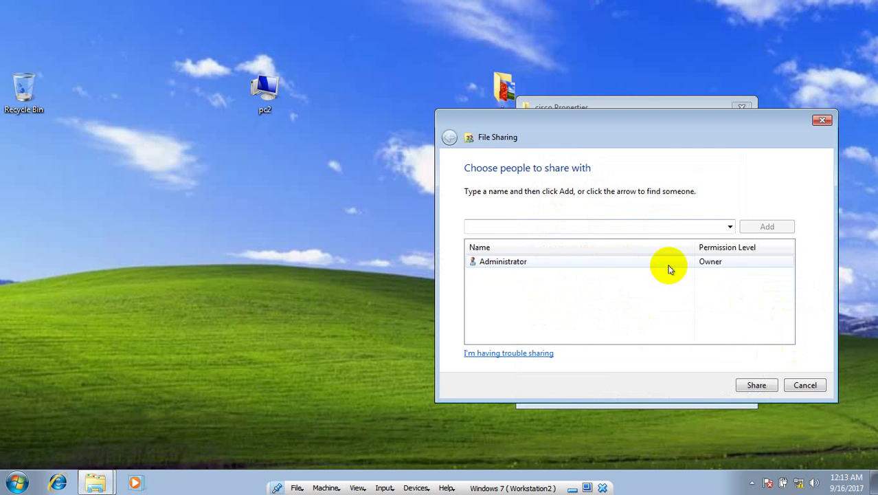
Add Everyone back to the cisco folder's sharing list with Read permission, share the folder and close its properties.
left_click(729, 226)
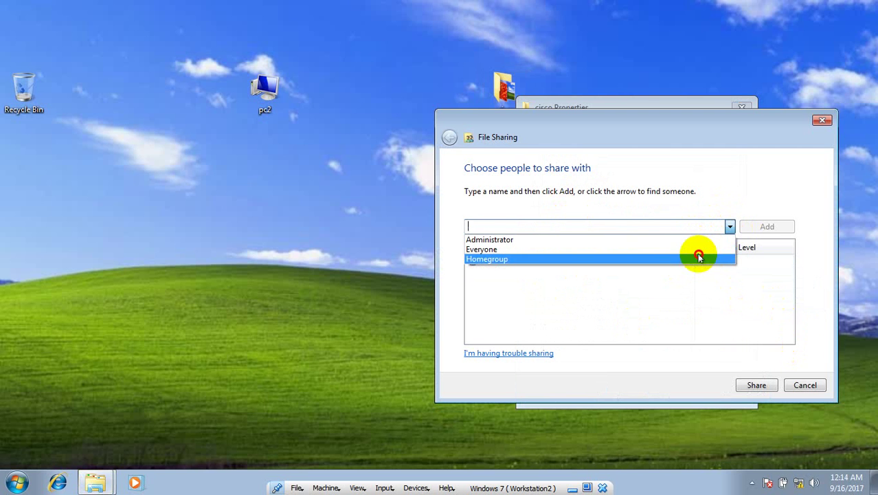
left_click(659, 248)
left_click(778, 227)
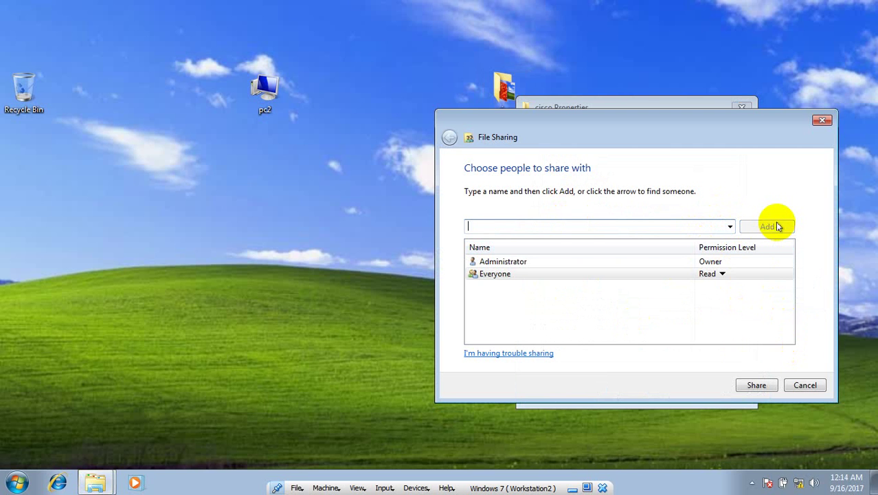
left_click(748, 383)
left_click(797, 387)
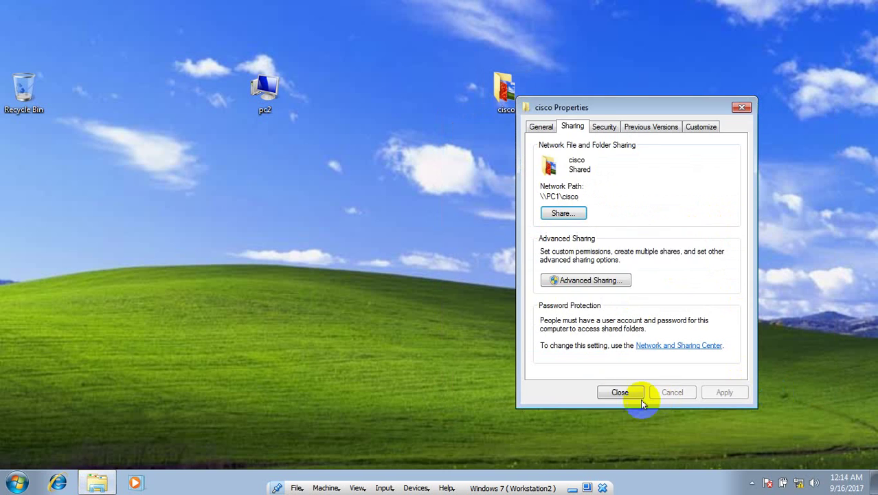
left_click(616, 396)
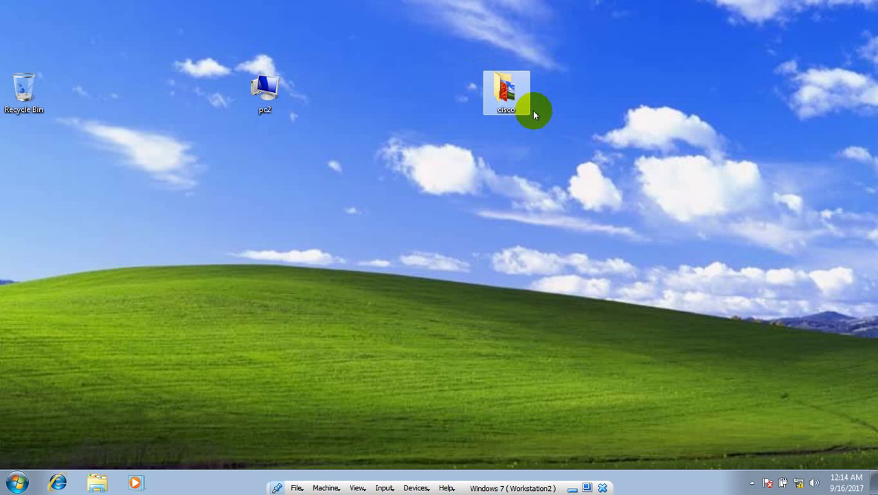
Run the control command and open the Network and Sharing Center from the Control Panel.
key("super+r")
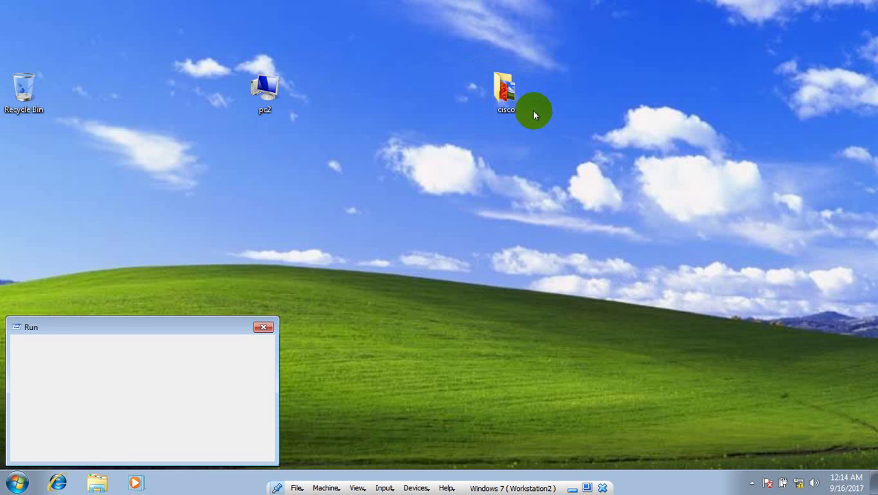
left_click_drag(193, 325, 518, 140)
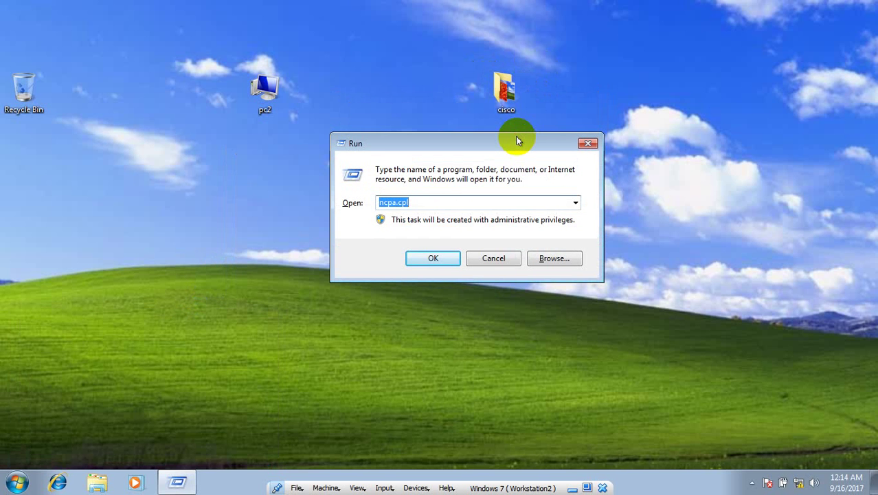
type("c")
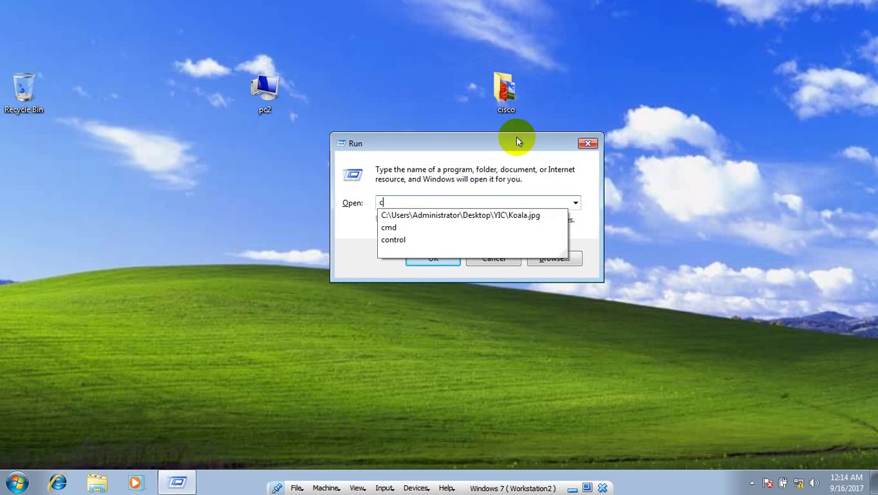
type("ontrol")
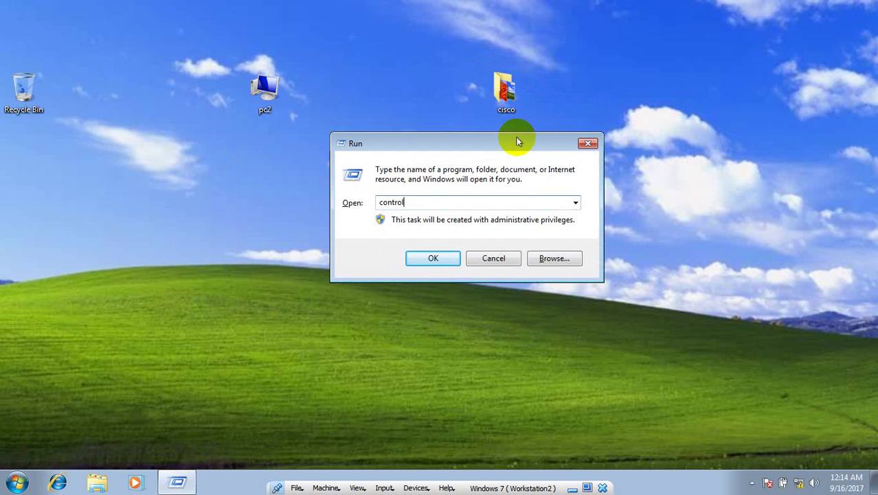
key("Return")
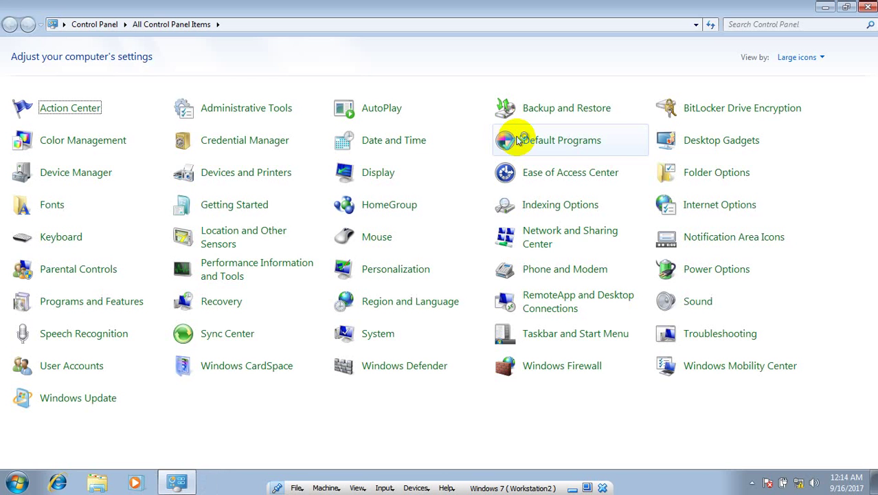
left_click(570, 237)
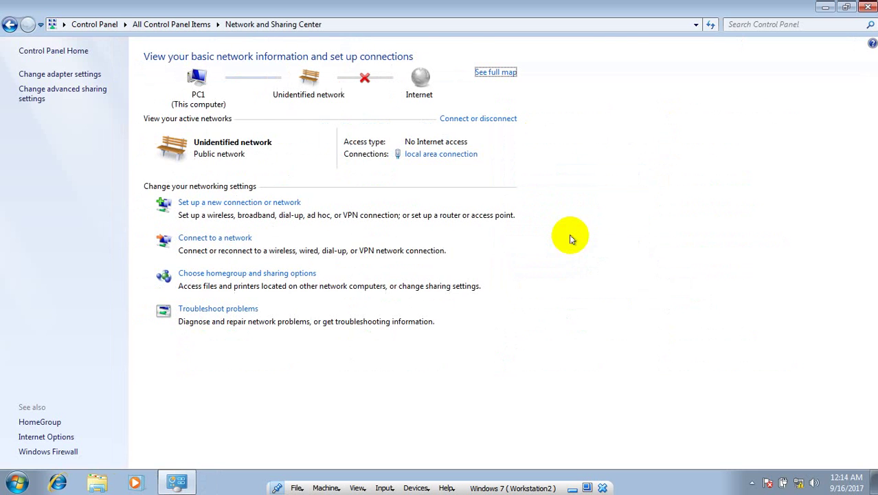
Turn off password protected sharing for the Public profile in the advanced sharing settings, save the changes and close the Control Panel.
left_click(75, 92)
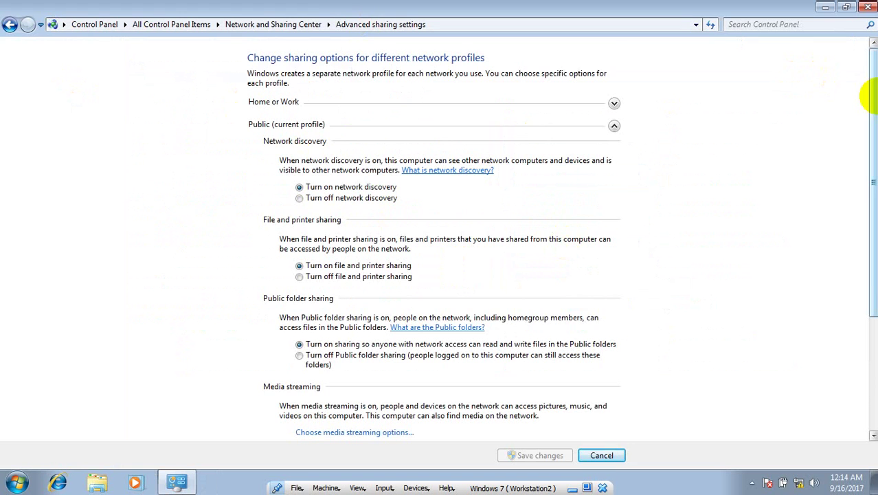
scroll(859, 193, "down", 5)
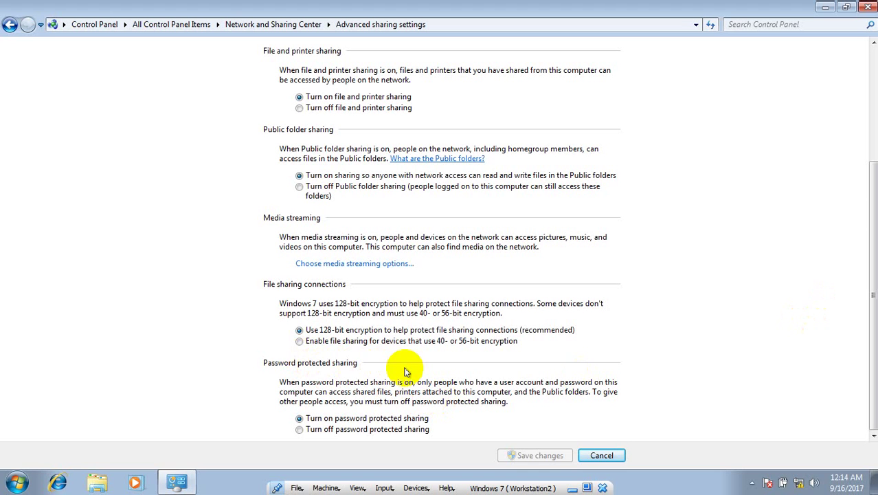
left_click(346, 431)
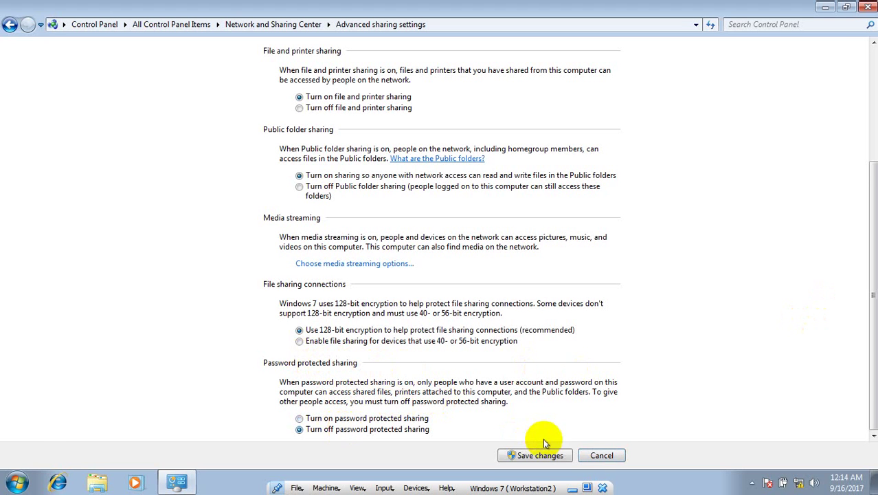
left_click(543, 457)
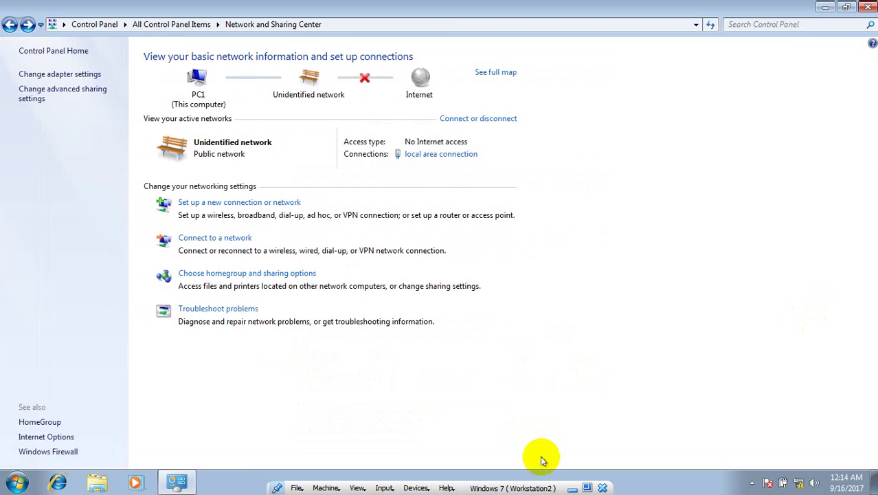
left_click(868, 6)
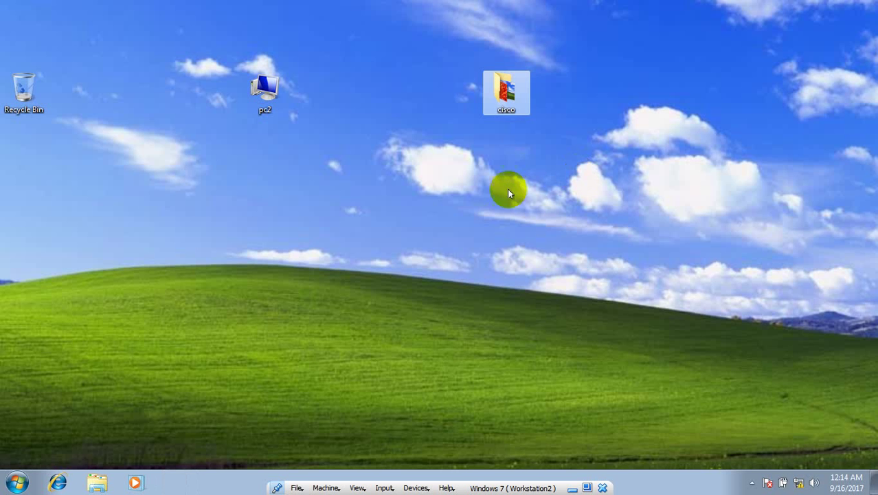
Test the network connection by pinging 192.168.1.1 from a cleared command prompt, and close the prompt.
key("super+r")
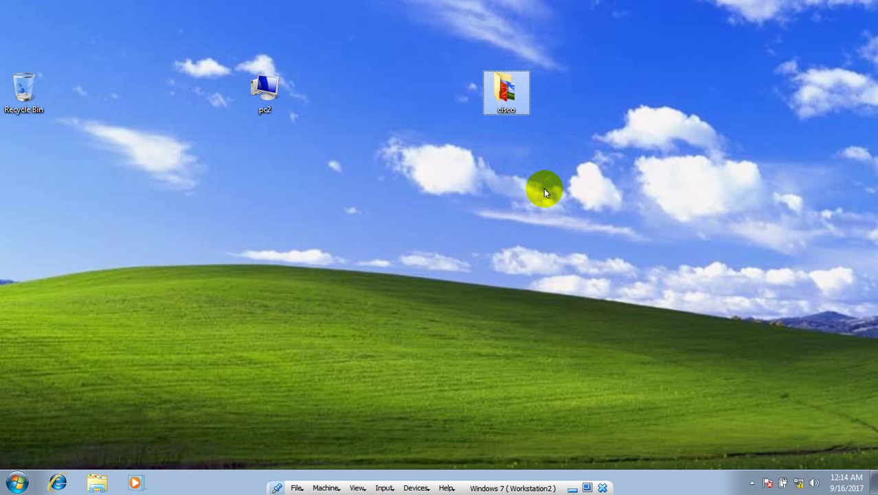
key("Return")
type("cls")
key("Return")
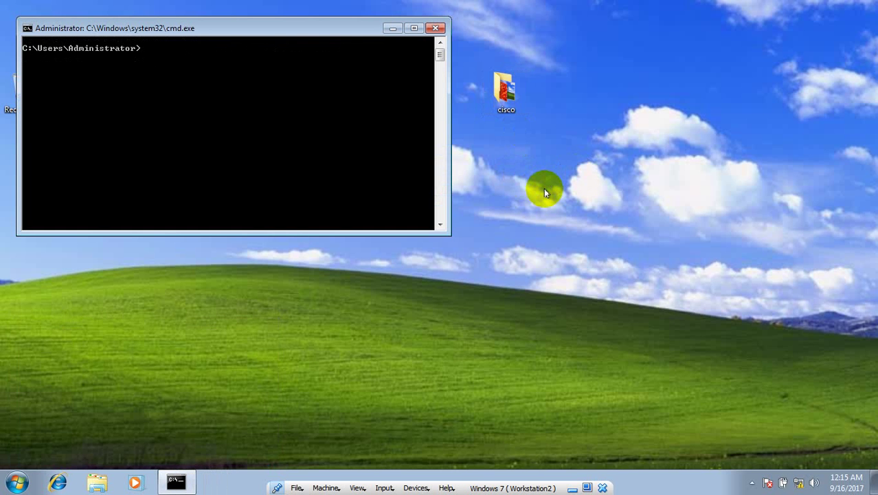
type("ping 192.168.1.1")
key("Return")
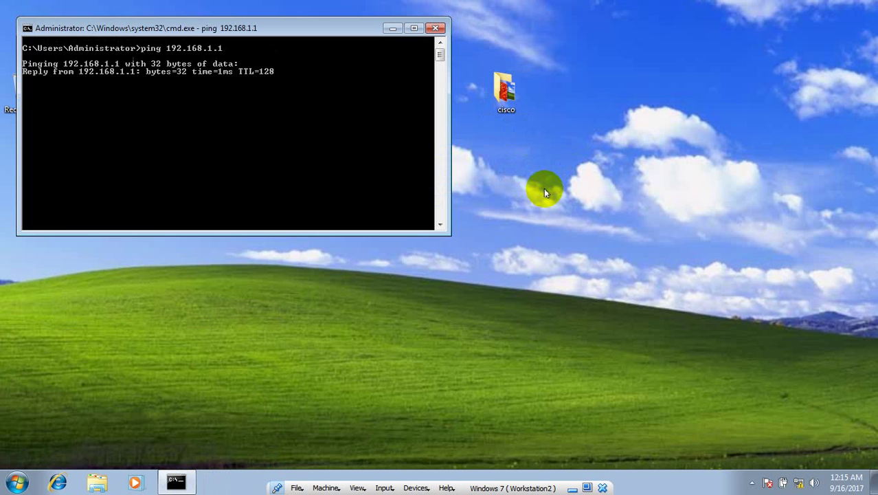
left_click(435, 28)
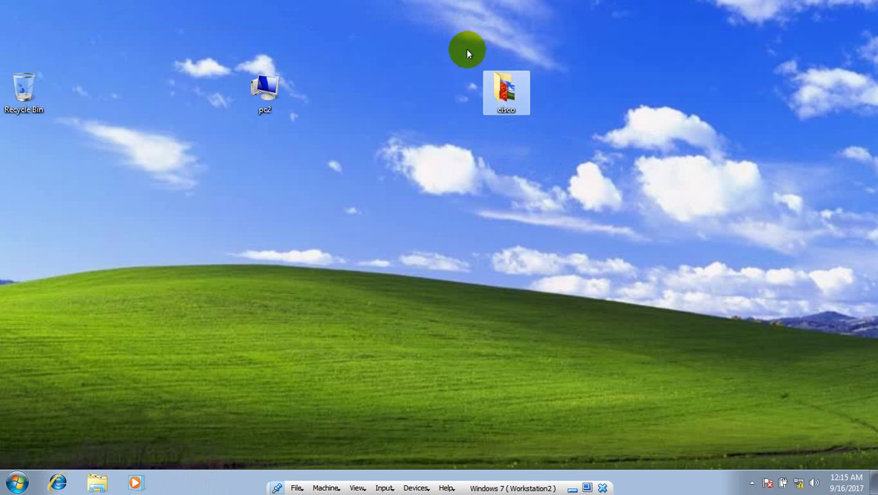
Open the cisco folder's sharing properties and remove Everyone from the list of people to share with.
right_click(488, 67)
left_click(448, 35)
right_click(514, 116)
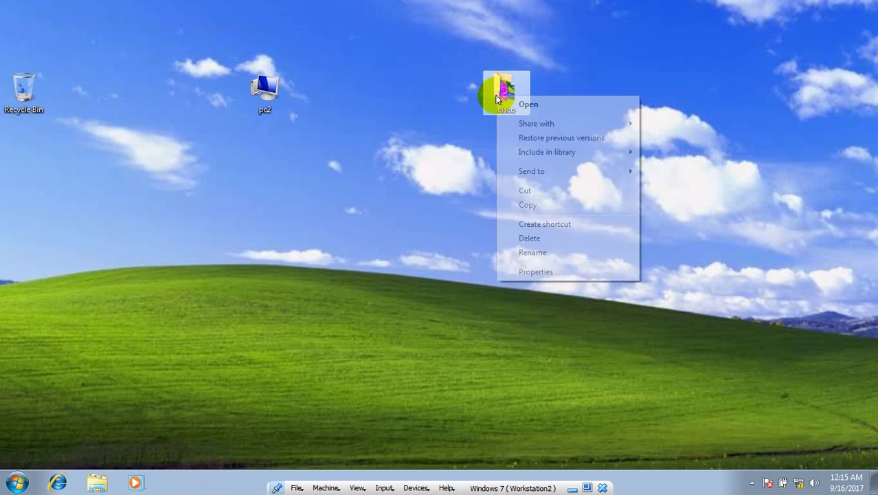
left_click(522, 269)
left_click(568, 128)
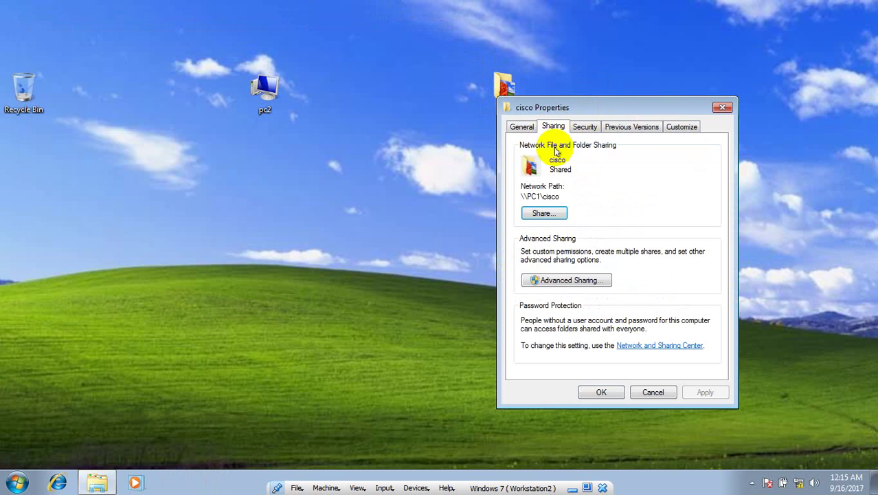
left_click(549, 213)
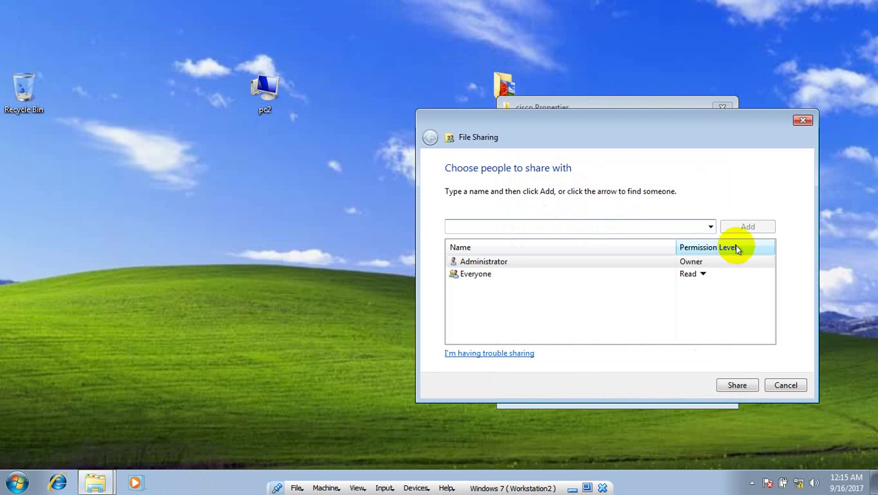
left_click(697, 275)
left_click(730, 309)
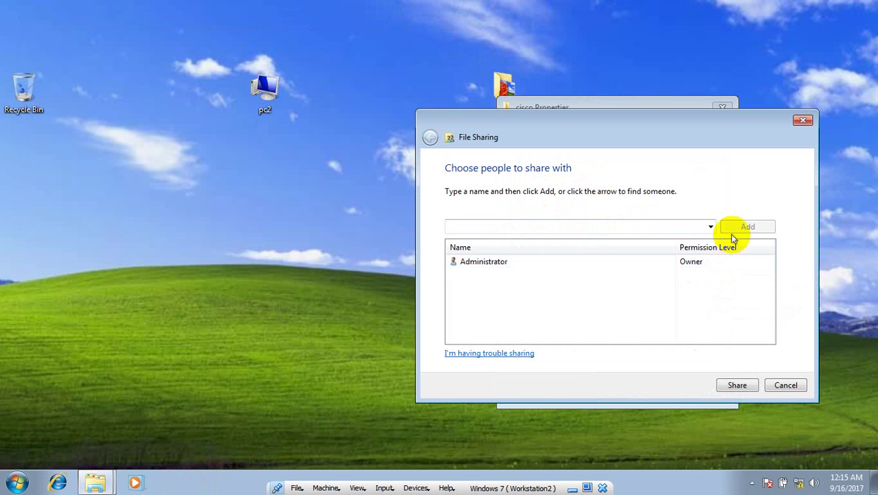
Add Everyone to the people the cisco folder is shared with, share the folder and close its properties.
left_click(711, 226)
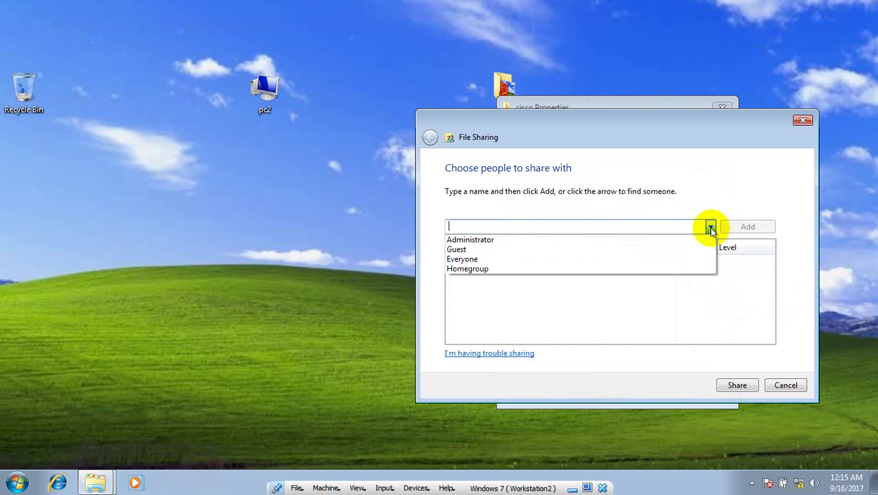
left_click(673, 259)
left_click(747, 227)
left_click(739, 385)
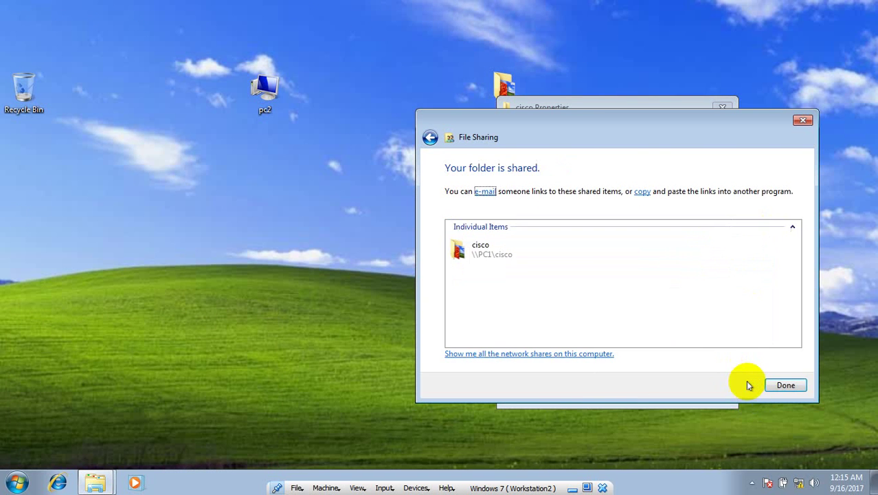
left_click(779, 385)
left_click(604, 393)
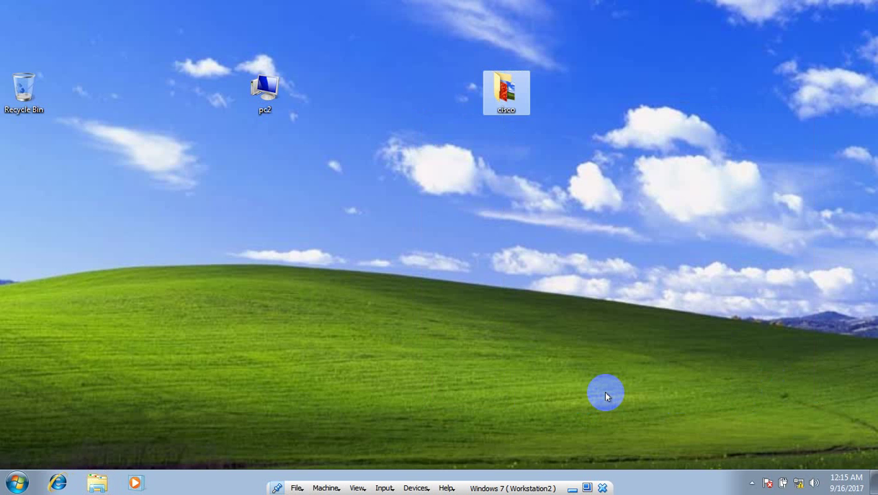
Run the control command and open the Network and Sharing Center.
key("super+r")
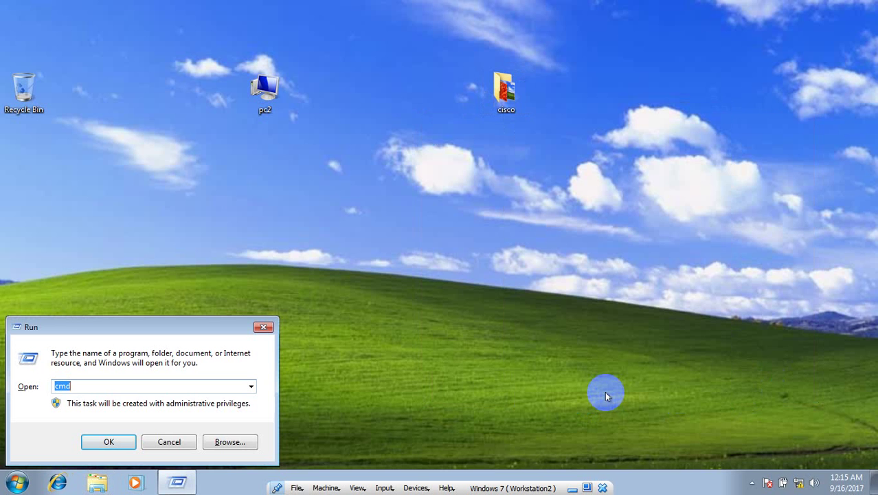
type("control")
key("Return")
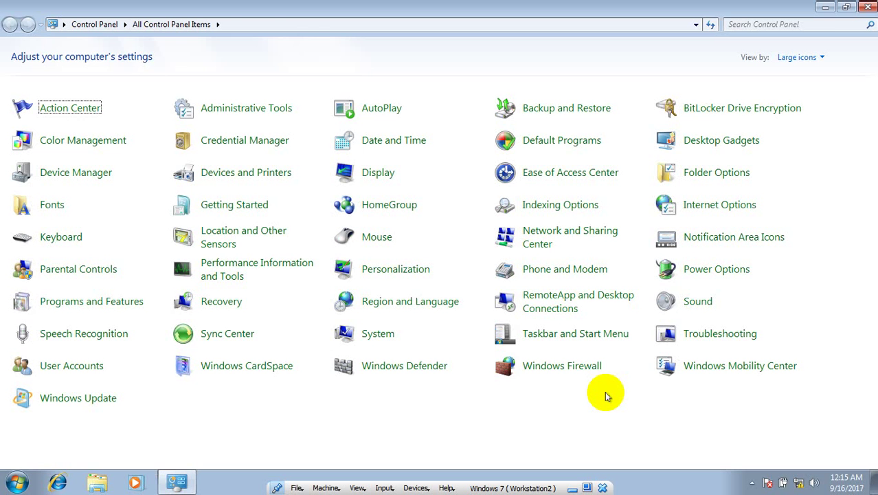
key("n")
key("Return")
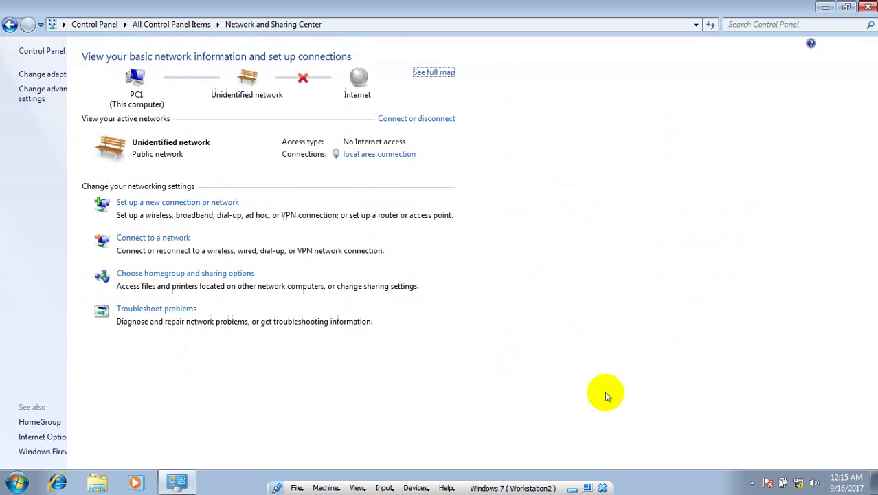
Check the password protected sharing option in the advanced sharing settings, leave without saving and close the Control Panel.
left_click(72, 93)
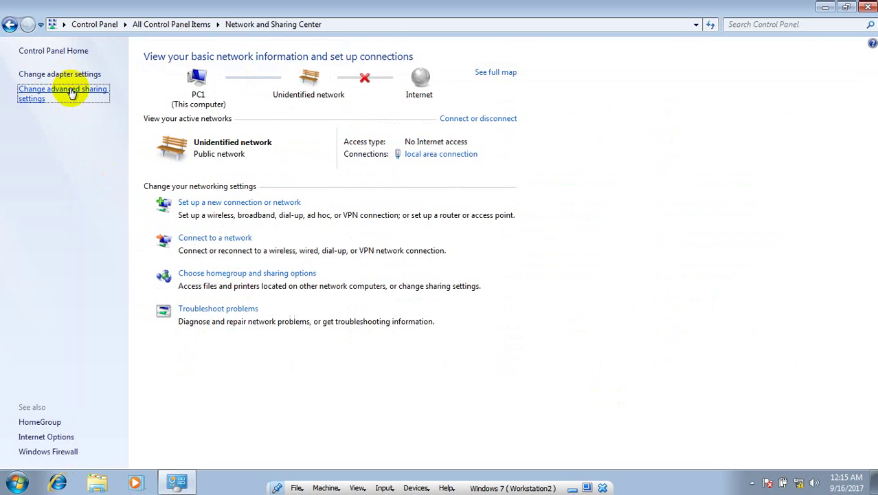
left_click_drag(874, 131, 868, 316)
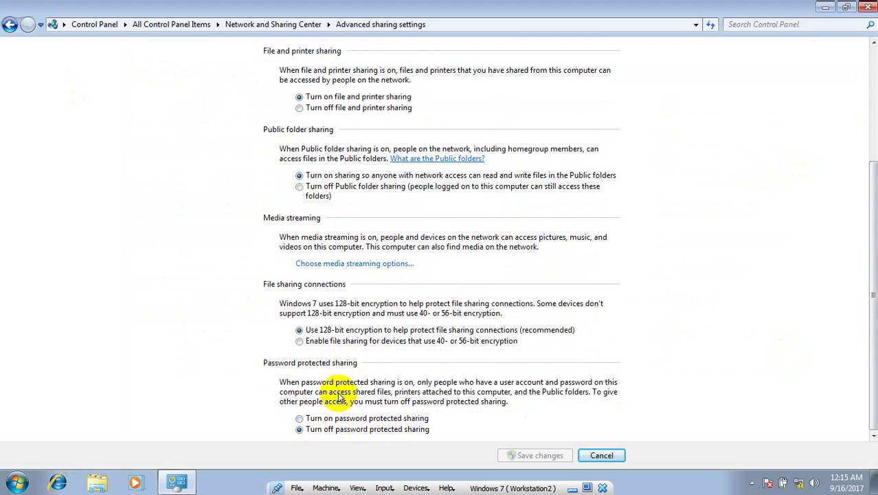
left_click(600, 455)
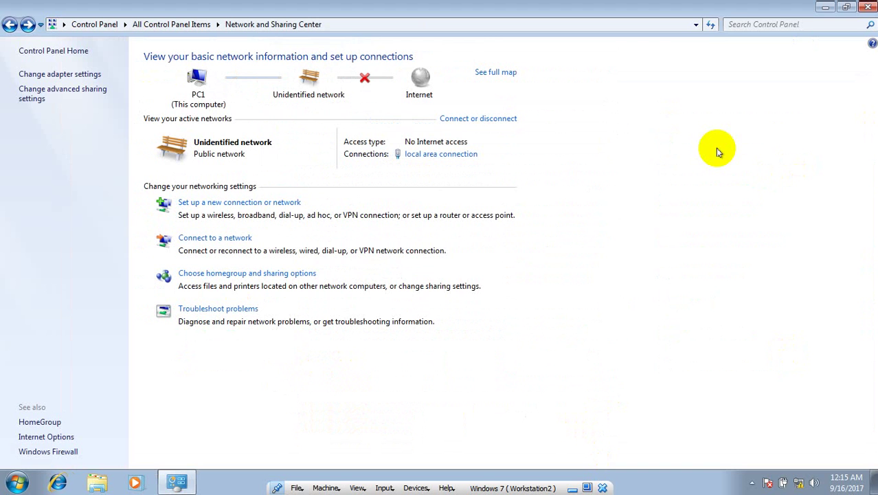
left_click(871, 8)
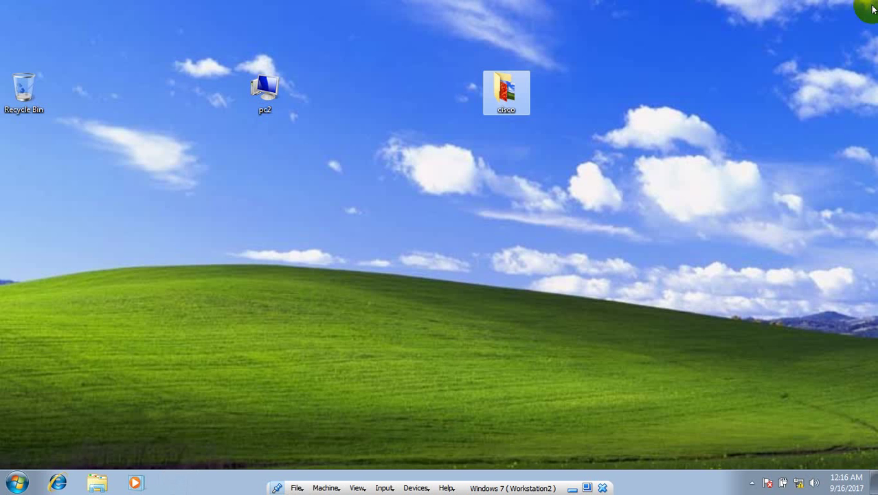
Minimize the Workstation2 virtual machine to switch to the Workstation1 virtual machine.
left_click(570, 486)
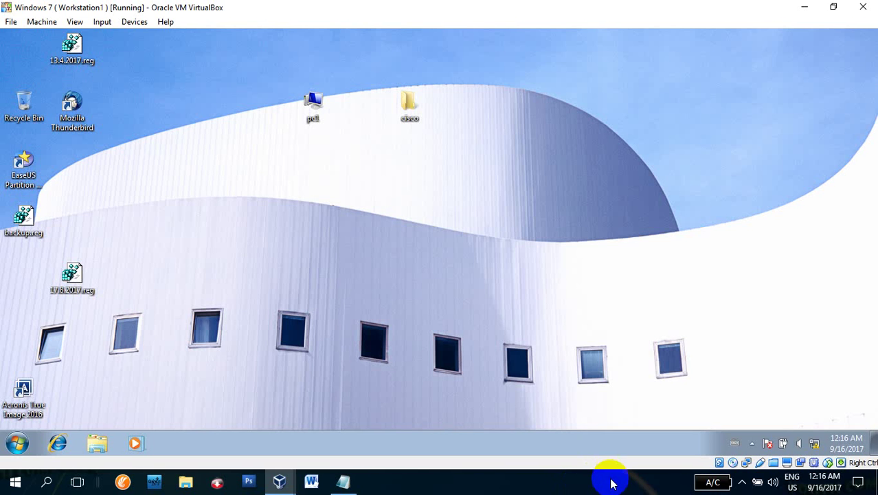
left_click(607, 485)
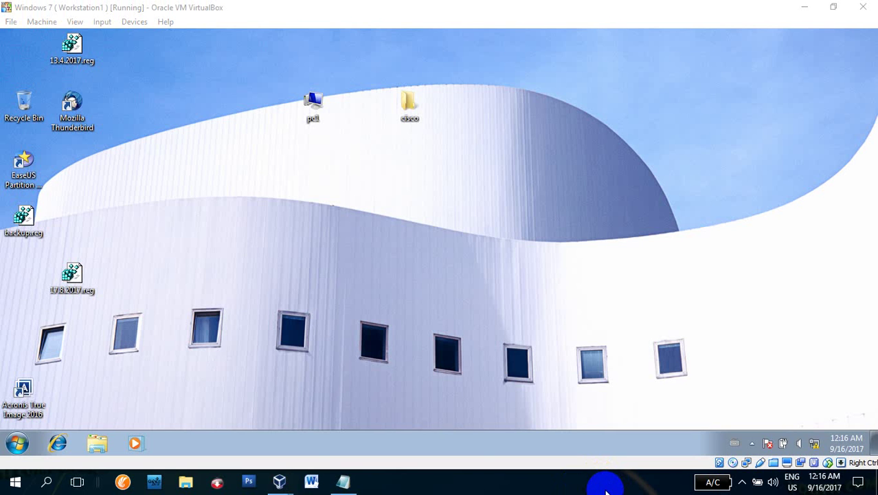